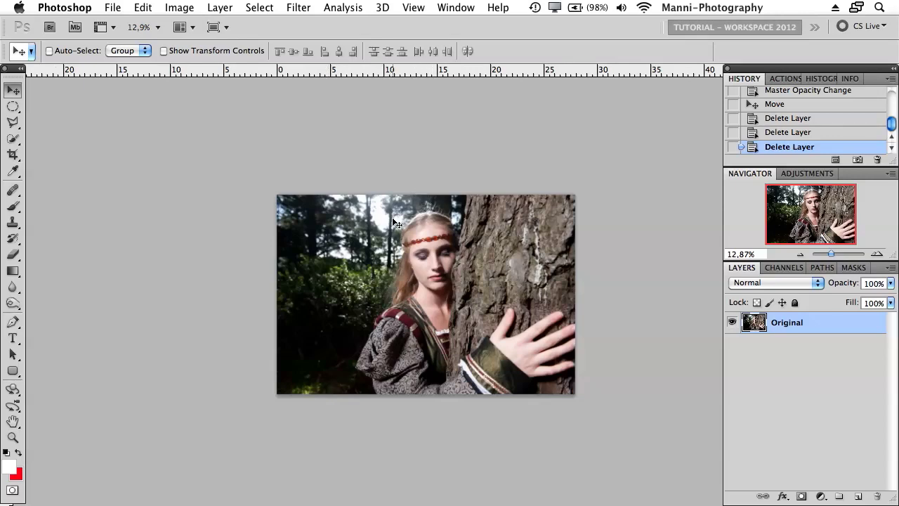
# - Paint the background red on a new layer with a soft brush, and delete that layer
pyautogui.click(859, 496)
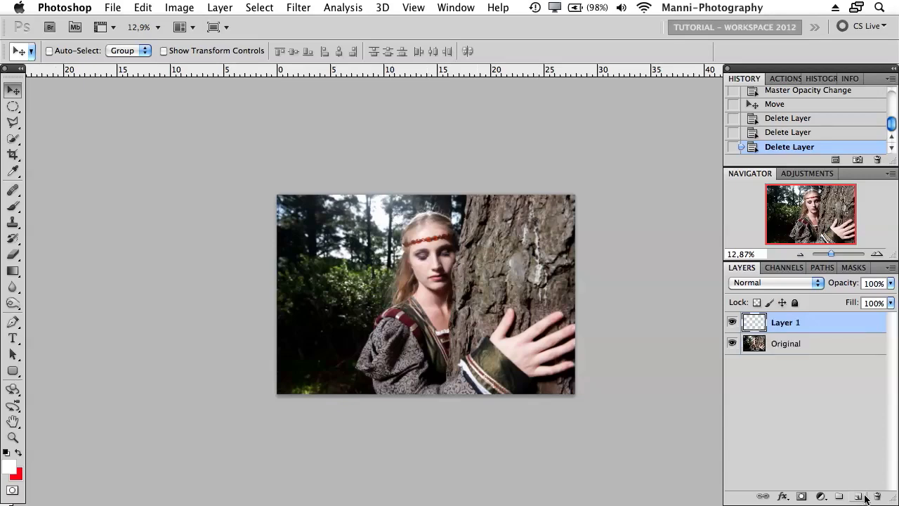
pyautogui.click(13, 206)
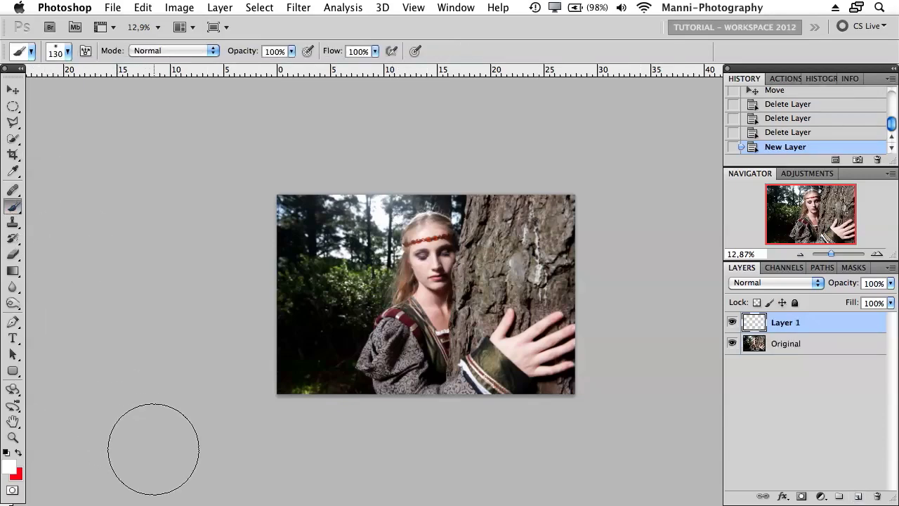
pyautogui.press('x')
pyautogui.press('[')
pyautogui.press('[')
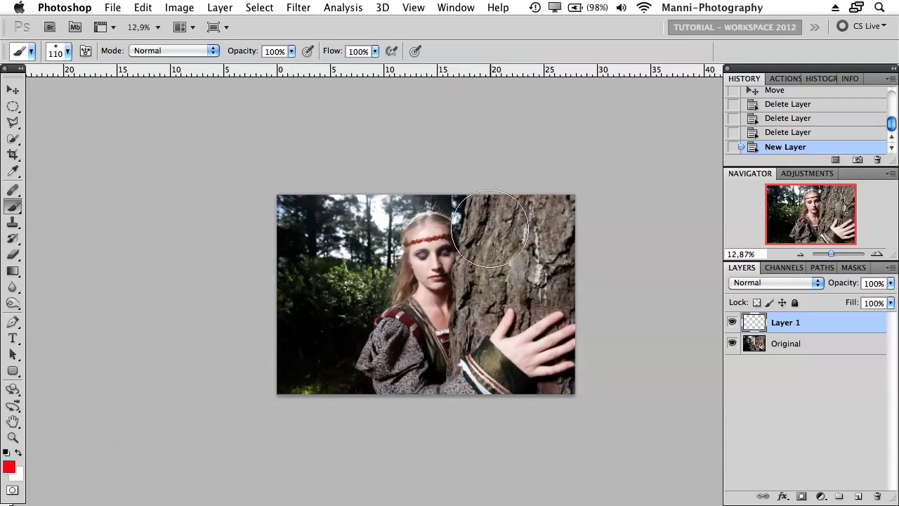
pyautogui.moveTo(321, 199)
pyautogui.mouseDown()
pyautogui.moveTo(315, 376)
pyautogui.moveTo(351, 239)
pyautogui.mouseUp()
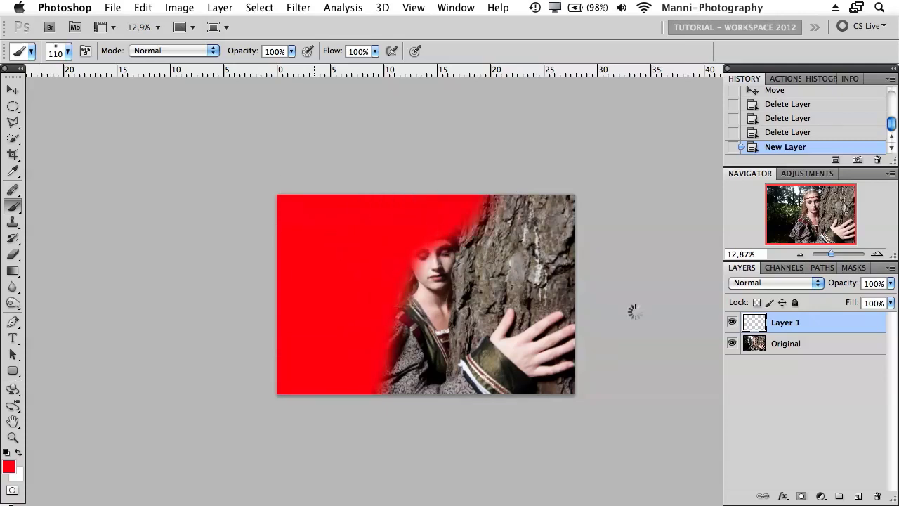
pyautogui.press('BackSpace')
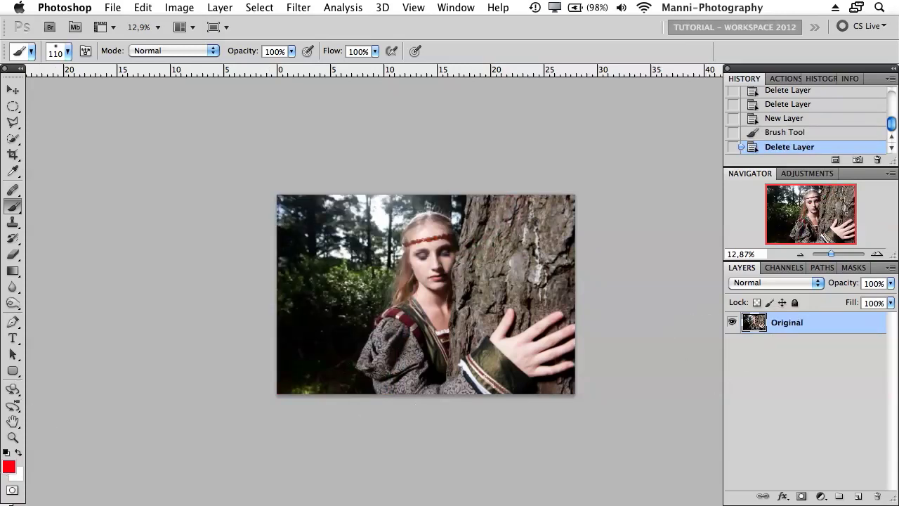
# - Add an empty layer above Original and activate the Gradient tool with default colours swapped so white is the foreground
pyautogui.click(6, 452)
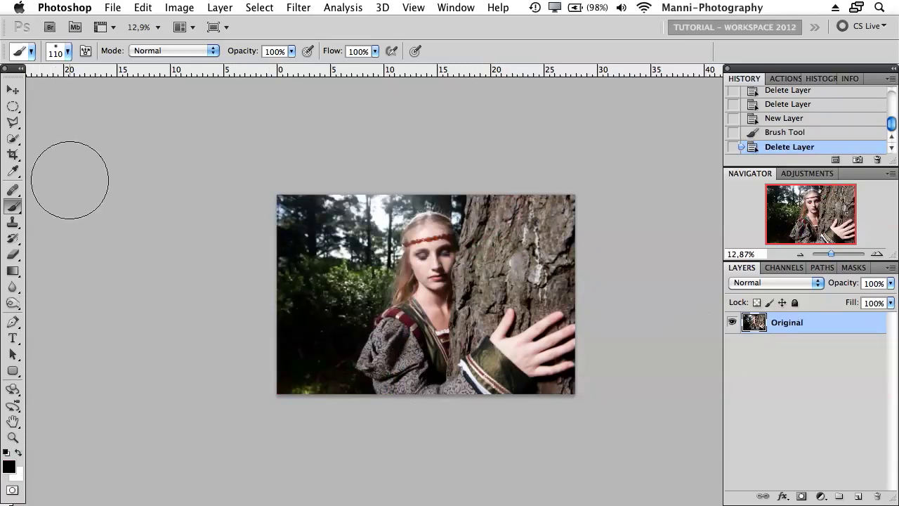
pyautogui.click(858, 498)
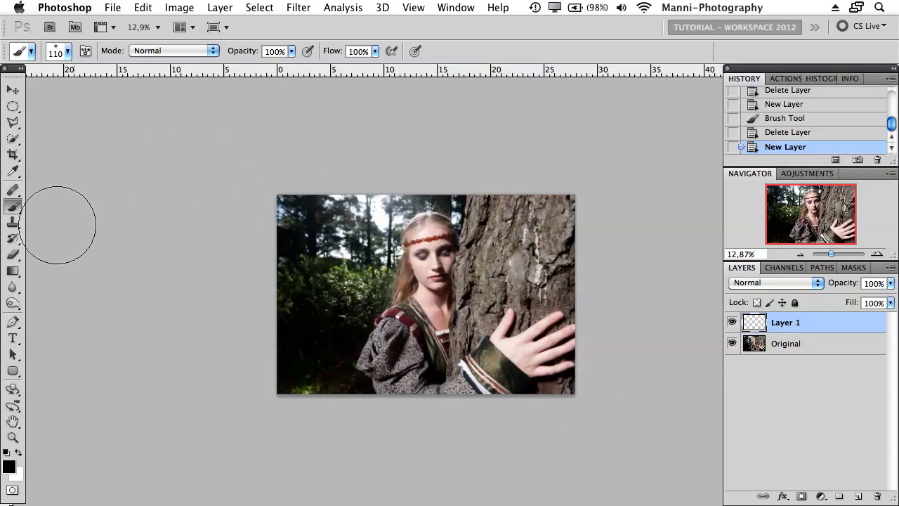
pyautogui.click(13, 271)
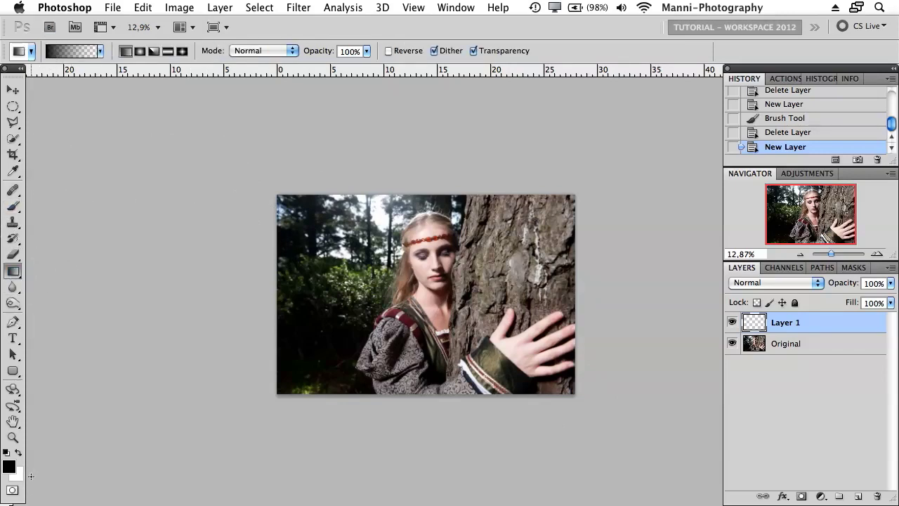
pyautogui.press('x')
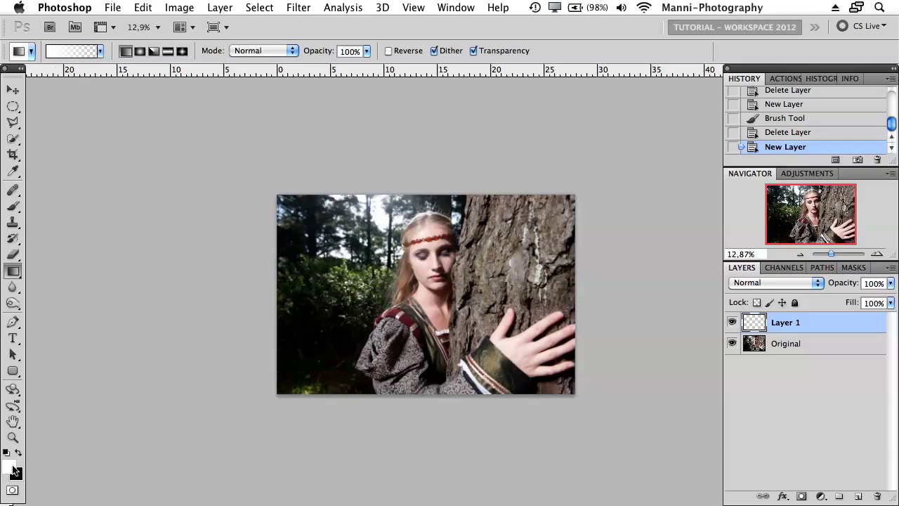
# - Choose the Foreground to Transparent gradient preset for the Gradient tool
pyautogui.click(100, 52)
pyautogui.click(51, 81)
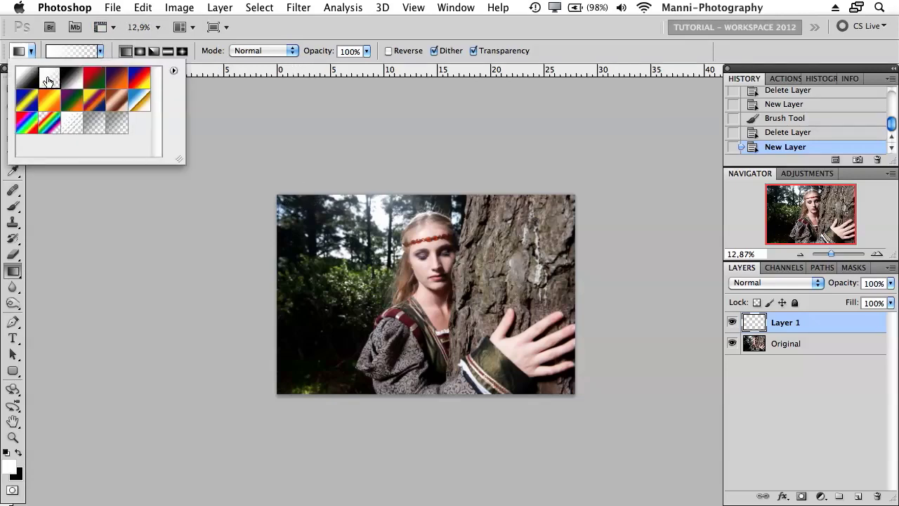
pyautogui.press('Return')
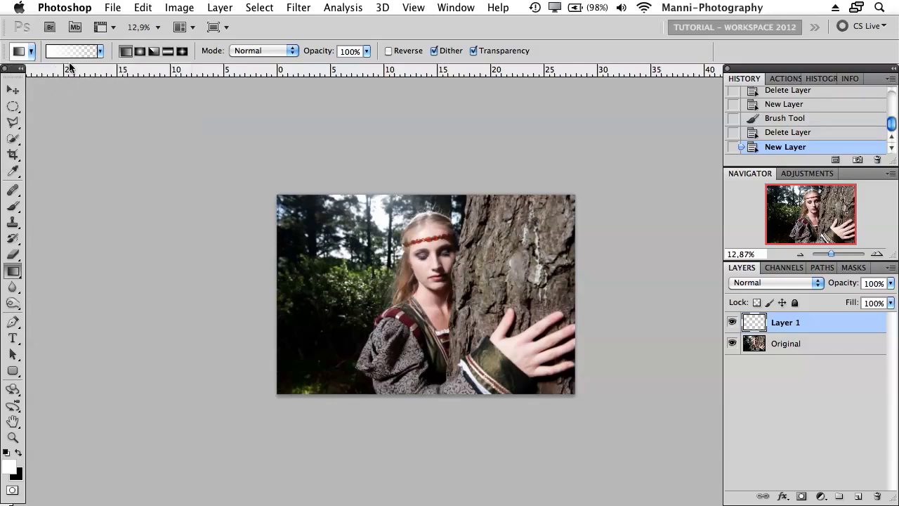
pyautogui.click(78, 51)
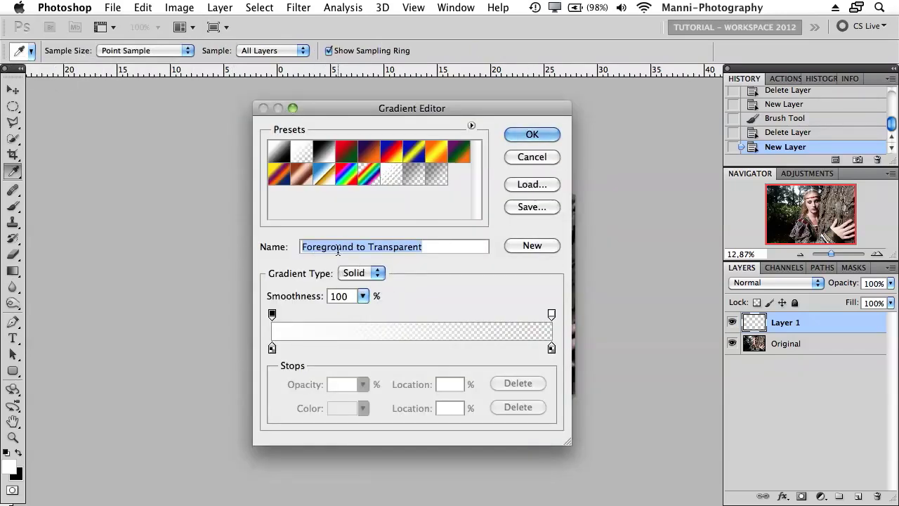
pyautogui.click(542, 137)
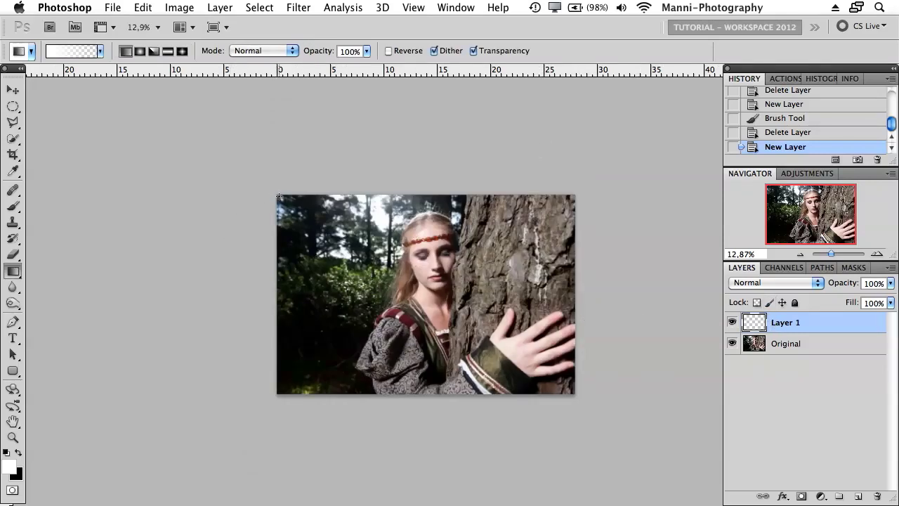
# - Draw the white gradient diagonally from the photo's upper-left corner toward its lower-right corner, and set Layer 1's opacity to 50%
pyautogui.moveTo(323, 223); pyautogui.dragTo(573, 387)
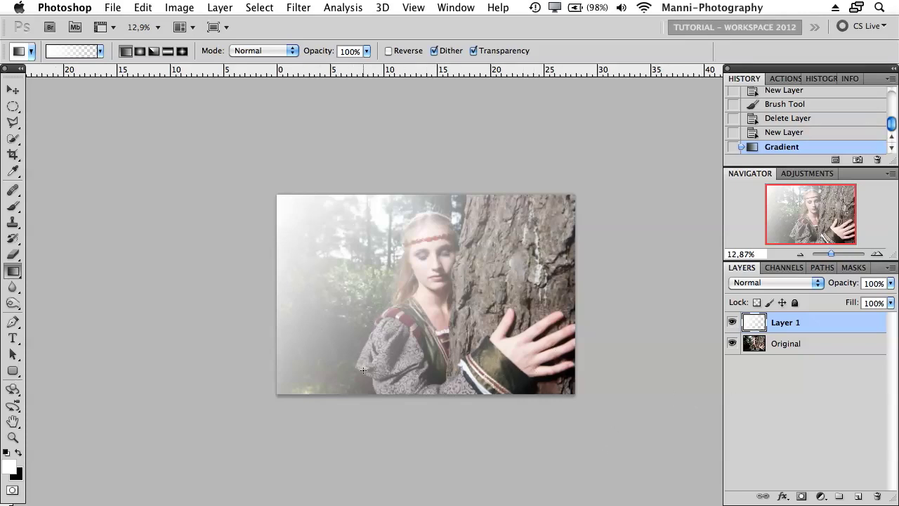
pyautogui.moveTo(852, 293); pyautogui.dragTo(814, 288)
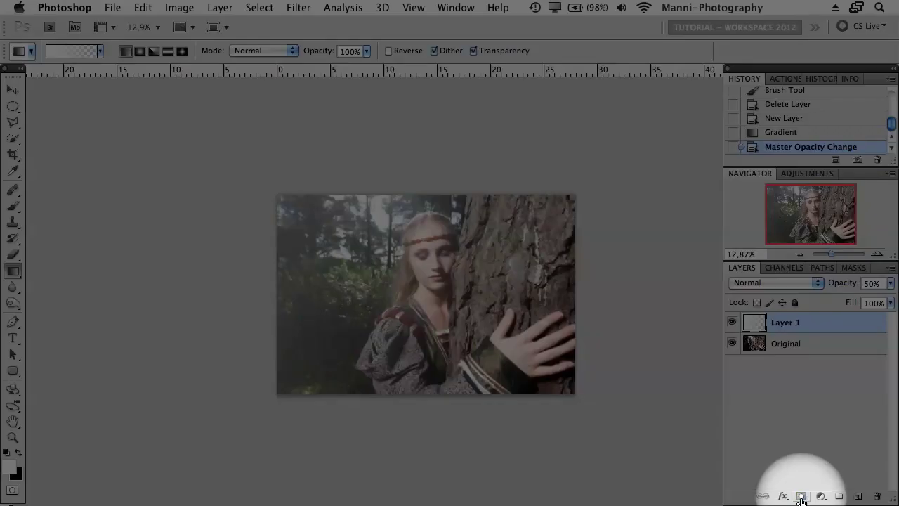
# - Add a layer mask to Layer 1 and activate the Brush tool
pyautogui.click(801, 496)
pyautogui.click(753, 322)
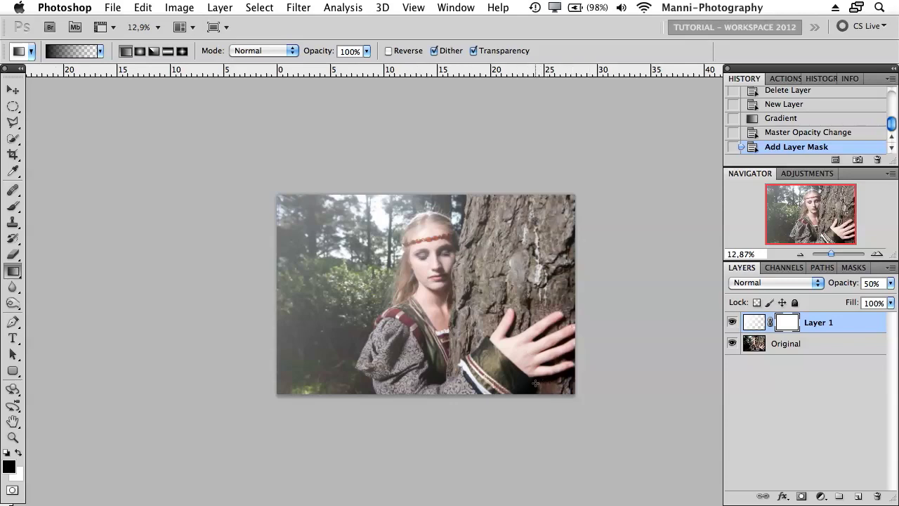
pyautogui.click(14, 206)
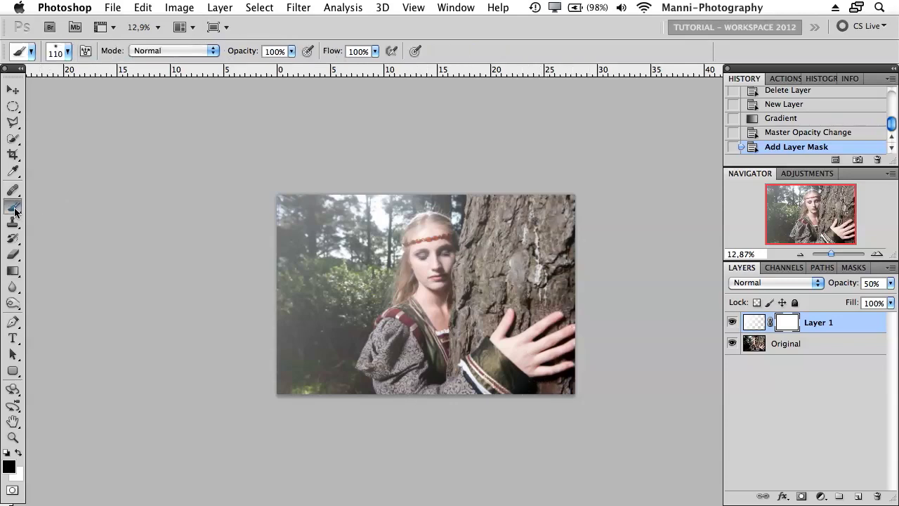
# - Try a grey foreground colour for the mask brush and return it to black
pyautogui.click(8, 467)
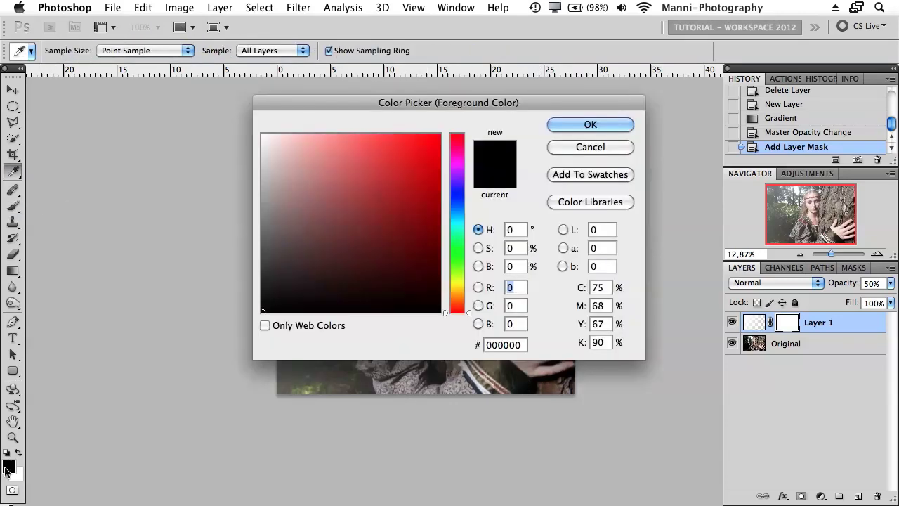
pyautogui.moveTo(341, 223); pyautogui.dragTo(575, 133)
pyautogui.click(577, 127)
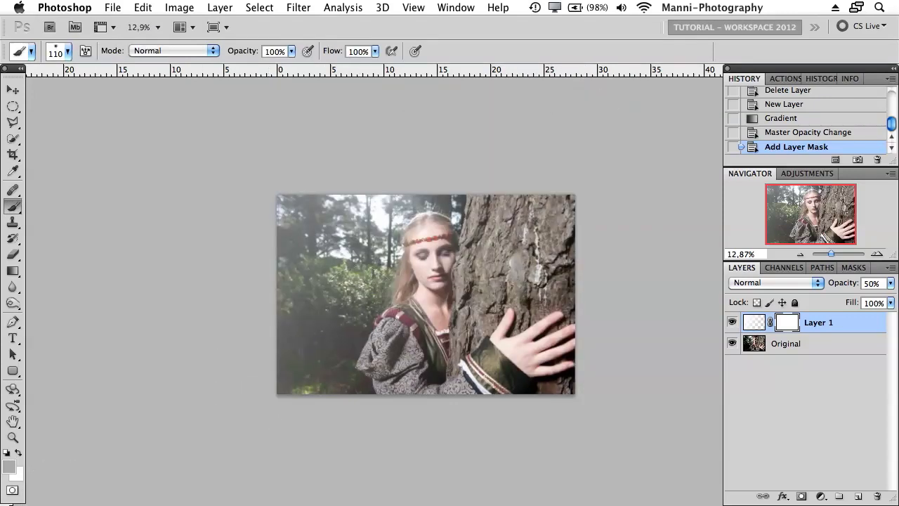
pyautogui.click(9, 467)
pyautogui.moveTo(354, 297); pyautogui.dragTo(263, 313)
pyautogui.press('Return')
# - Set the brush to 0% hardness and a size of 618 px
pyautogui.click(68, 55)
pyautogui.moveTo(19, 113); pyautogui.dragTo(10, 115)
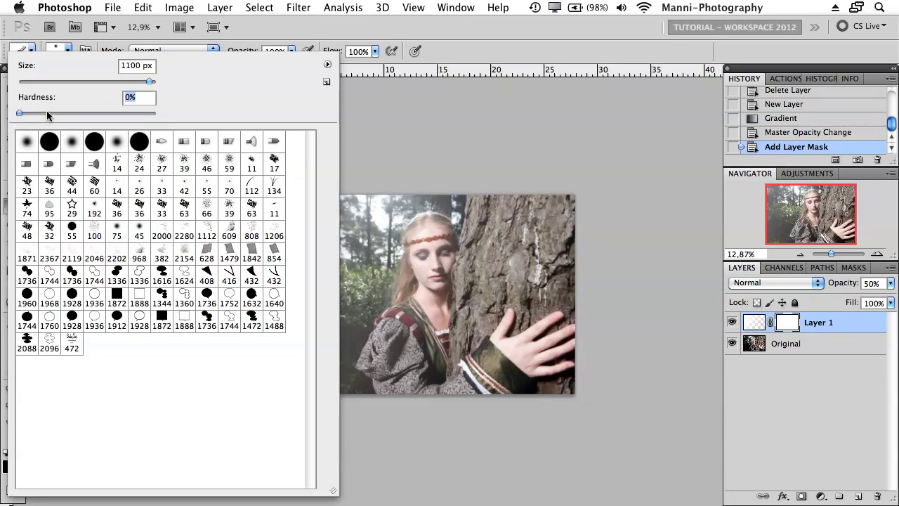
pyautogui.moveTo(149, 84); pyautogui.dragTo(139, 83)
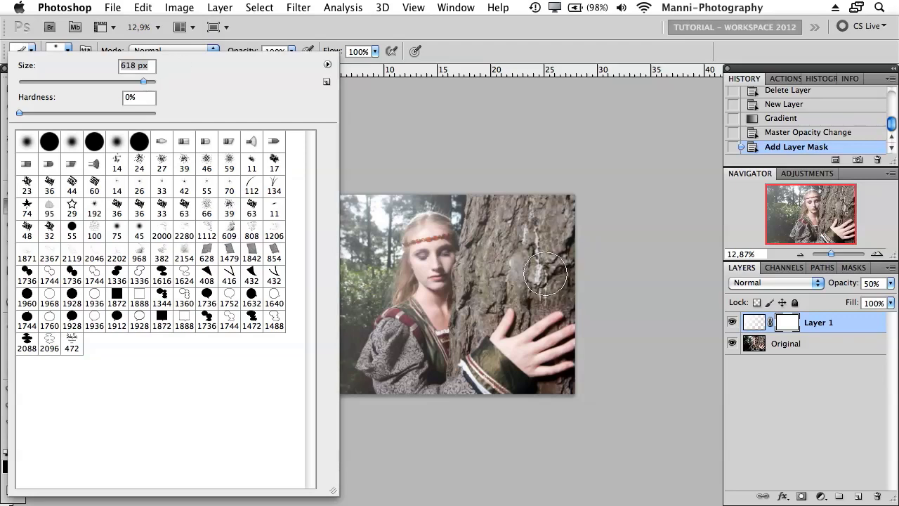
# - Paint black on Layer 1's mask over the woman and the tree trunk to remove the haze from them
pyautogui.click(546, 222)
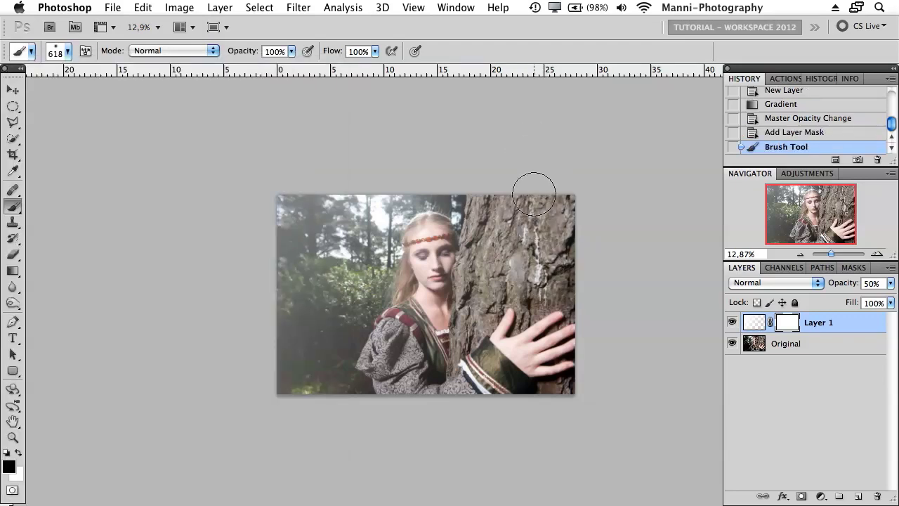
pyautogui.moveTo(555, 201)
pyautogui.mouseDown()
pyautogui.moveTo(552, 412)
pyautogui.moveTo(523, 408)
pyautogui.moveTo(504, 389)
pyautogui.moveTo(524, 195)
pyautogui.moveTo(495, 208)
pyautogui.moveTo(474, 243)
pyautogui.moveTo(458, 418)
pyautogui.moveTo(407, 383)
pyautogui.moveTo(399, 346)
pyautogui.moveTo(436, 324)
pyautogui.moveTo(439, 302)
pyautogui.moveTo(425, 226)
pyautogui.moveTo(445, 256)
pyautogui.mouseUp()
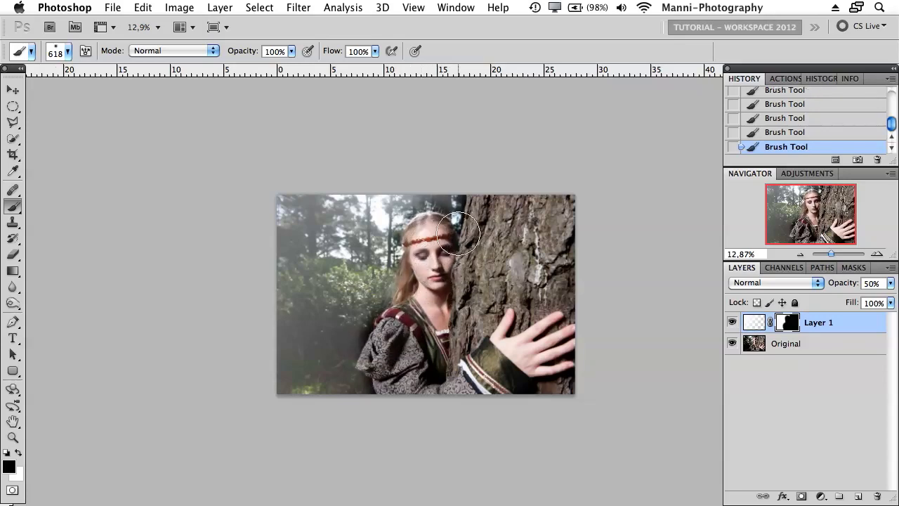
pyautogui.moveTo(386, 297)
pyautogui.mouseDown()
pyautogui.moveTo(366, 321)
pyautogui.moveTo(361, 361)
pyautogui.moveTo(381, 371)
pyautogui.moveTo(381, 363)
pyautogui.moveTo(413, 392)
pyautogui.moveTo(419, 272)
pyautogui.moveTo(441, 246)
pyautogui.moveTo(439, 232)
pyautogui.moveTo(475, 295)
pyautogui.moveTo(485, 275)
pyautogui.moveTo(537, 302)
pyautogui.moveTo(536, 312)
pyautogui.mouseUp()
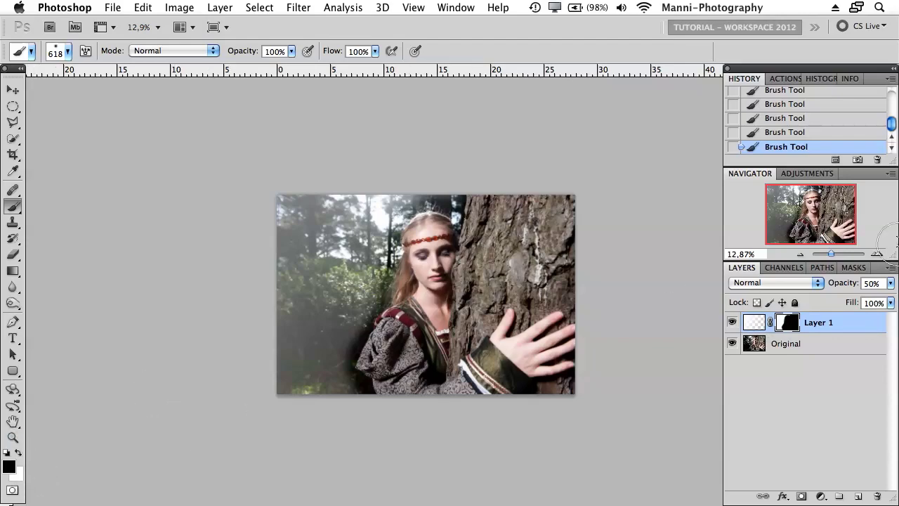
# - Zoom in on the woman's patterned sleeve and reduce the mask brush to 150 px
pyautogui.click(837, 253)
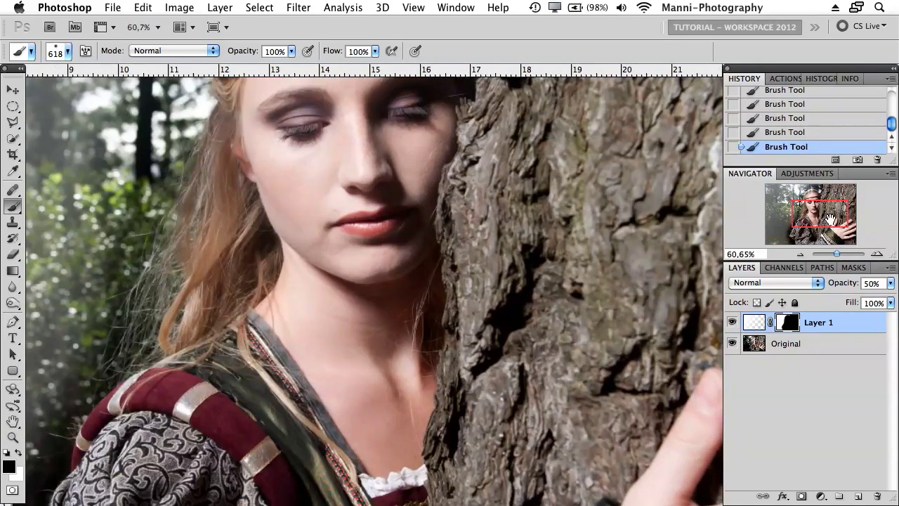
pyautogui.moveTo(834, 240); pyautogui.dragTo(817, 244)
pyautogui.moveTo(510, 227)
pyautogui.mouseDown()
pyautogui.moveTo(472, 91)
pyautogui.moveTo(452, 219)
pyautogui.mouseUp()
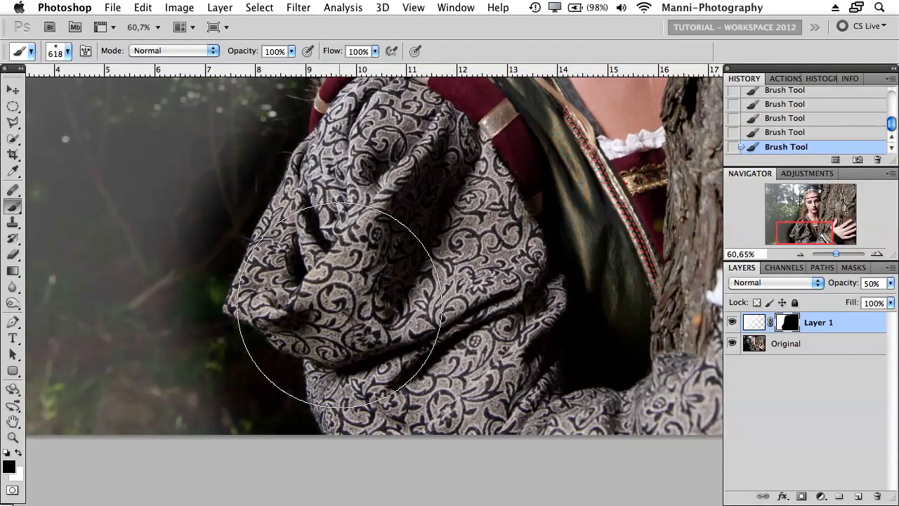
pyautogui.press('[')
pyautogui.press('[')
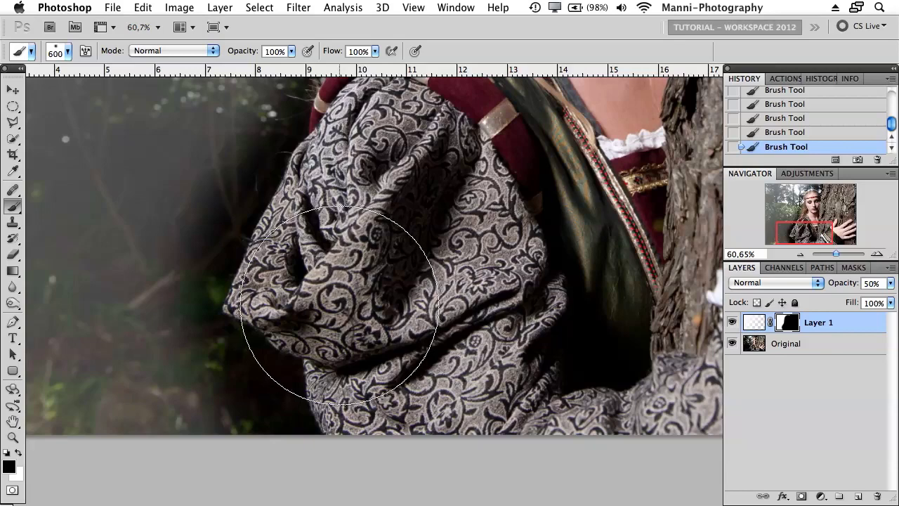
pyautogui.press('[')
pyautogui.press('[')
pyautogui.press('[')
pyautogui.press('[')
pyautogui.press('[')
pyautogui.press('[')
pyautogui.press('[')
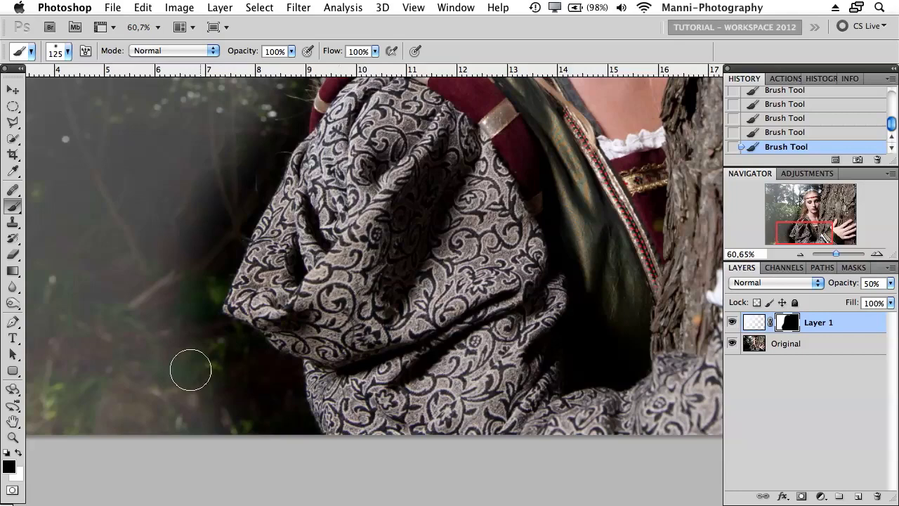
pyautogui.press(']')
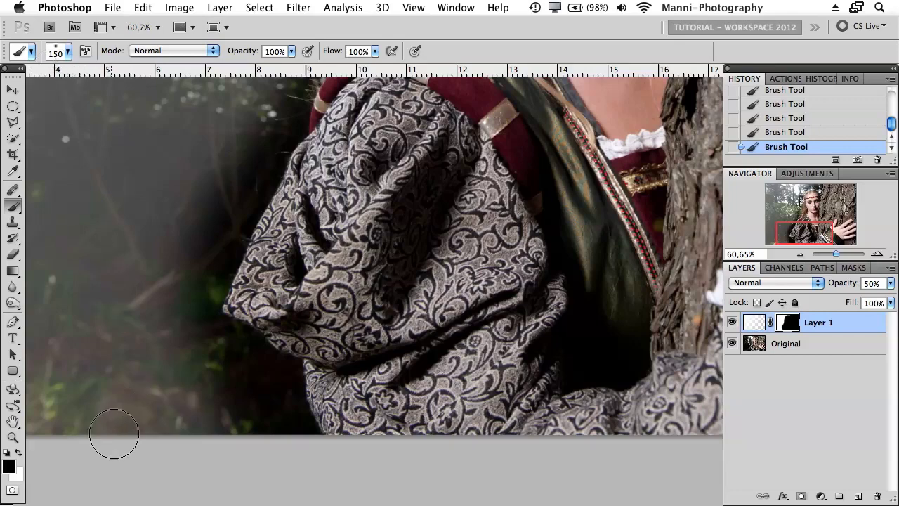
# - Switch the mask brush to white at 145 px, and undo the trial stroke painted across the sleeve
pyautogui.press('x')
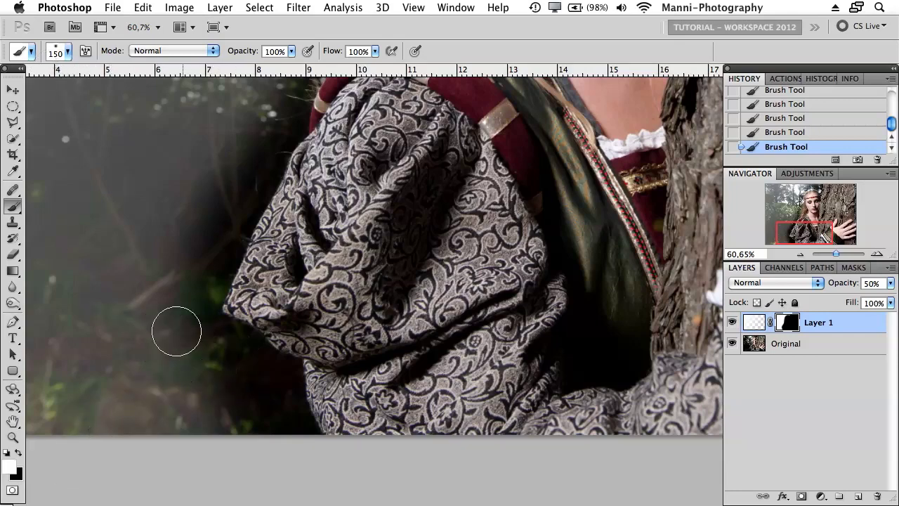
pyautogui.click(69, 53)
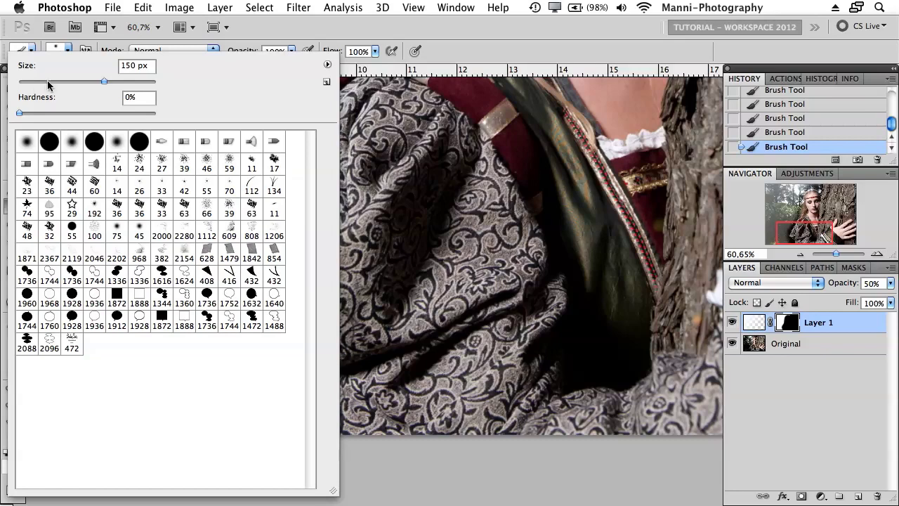
pyautogui.moveTo(106, 80); pyautogui.dragTo(102, 81)
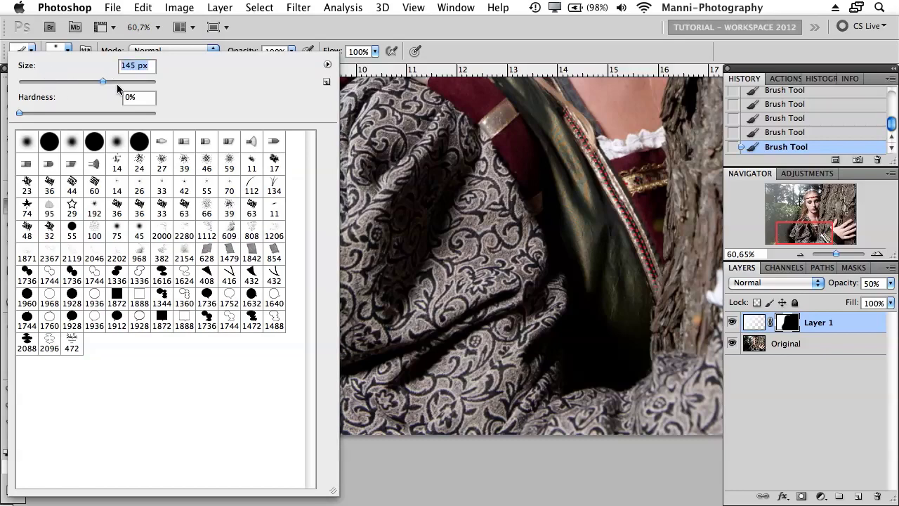
pyautogui.click(380, 151)
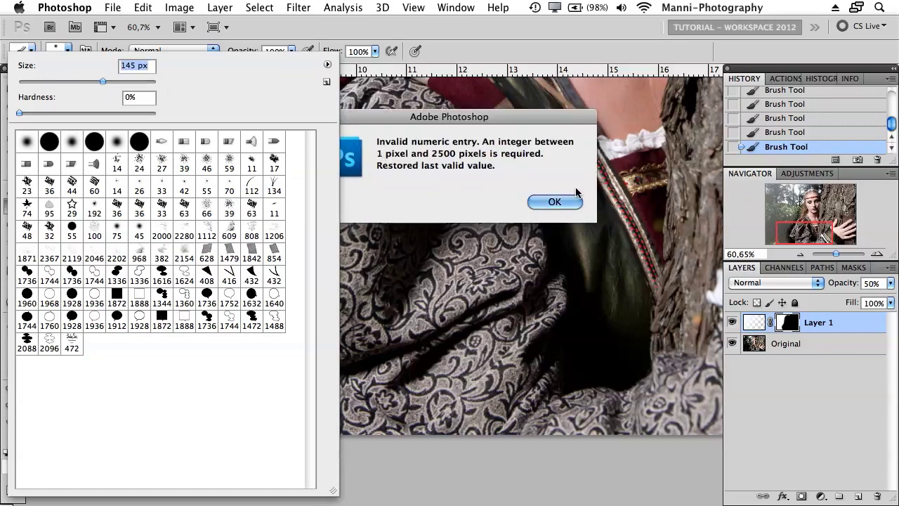
pyautogui.click(555, 201)
pyautogui.press('Return')
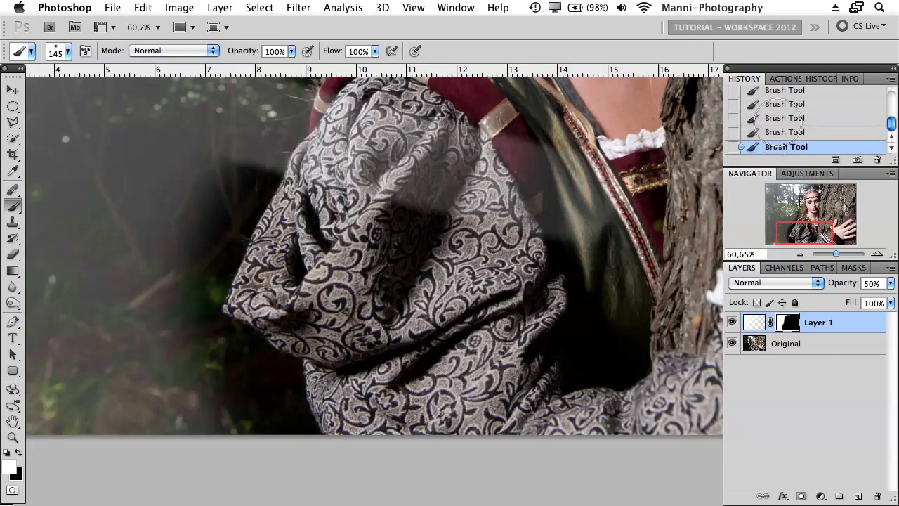
pyautogui.click(785, 132)
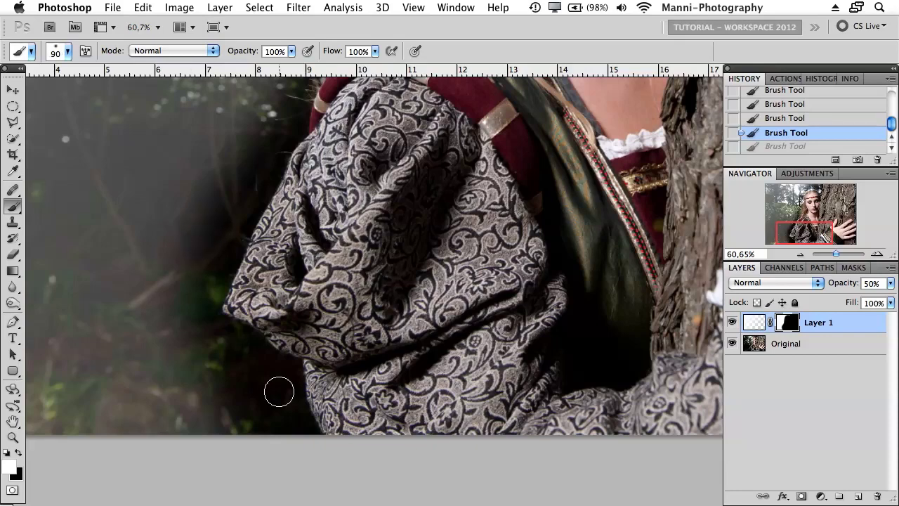
# - Paint white on Layer 1's mask with a 100 px brush beside the sleeve and in the dark area above the woman's hair
pyautogui.moveTo(225, 395)
pyautogui.mouseDown()
pyautogui.moveTo(221, 368)
pyautogui.moveTo(204, 437)
pyautogui.moveTo(160, 334)
pyautogui.moveTo(243, 65)
pyautogui.moveTo(255, 68)
pyautogui.moveTo(224, 232)
pyautogui.moveTo(182, 316)
pyautogui.moveTo(195, 339)
pyautogui.moveTo(224, 356)
pyautogui.moveTo(280, 436)
pyautogui.moveTo(178, 316)
pyautogui.moveTo(210, 184)
pyautogui.mouseUp()
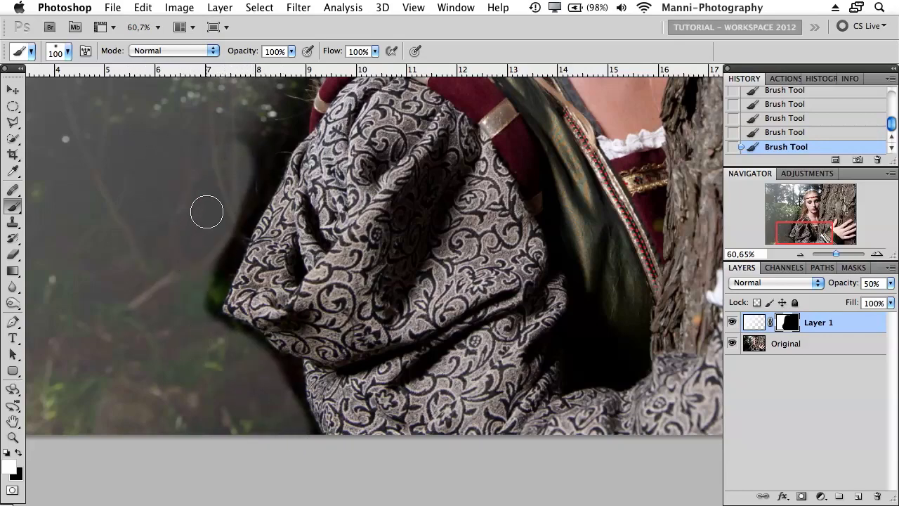
pyautogui.scroll(5, 248, 204)
pyautogui.moveTo(202, 315)
pyautogui.mouseDown()
pyautogui.moveTo(245, 223)
pyautogui.moveTo(261, 209)
pyautogui.moveTo(273, 165)
pyautogui.moveTo(210, 467)
pyautogui.moveTo(268, 236)
pyautogui.moveTo(281, 236)
pyautogui.moveTo(277, 365)
pyautogui.moveTo(333, 204)
pyautogui.mouseUp()
pyautogui.moveTo(252, 243)
pyautogui.mouseDown()
pyautogui.moveTo(423, 165)
pyautogui.moveTo(514, 154)
pyautogui.moveTo(537, 121)
pyautogui.mouseUp()
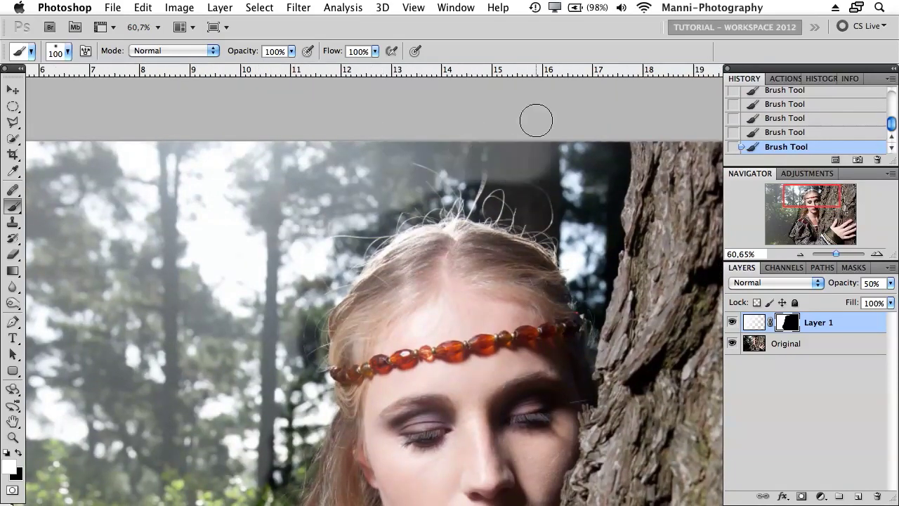
pyautogui.moveTo(494, 168)
pyautogui.mouseDown()
pyautogui.moveTo(579, 204)
pyautogui.moveTo(571, 157)
pyautogui.moveTo(596, 145)
pyautogui.moveTo(599, 164)
pyautogui.moveTo(575, 162)
pyautogui.moveTo(590, 188)
pyautogui.moveTo(604, 185)
pyautogui.moveTo(589, 290)
pyautogui.moveTo(581, 244)
pyautogui.moveTo(559, 221)
pyautogui.moveTo(481, 172)
pyautogui.moveTo(452, 183)
pyautogui.mouseUp()
pyautogui.press('[')
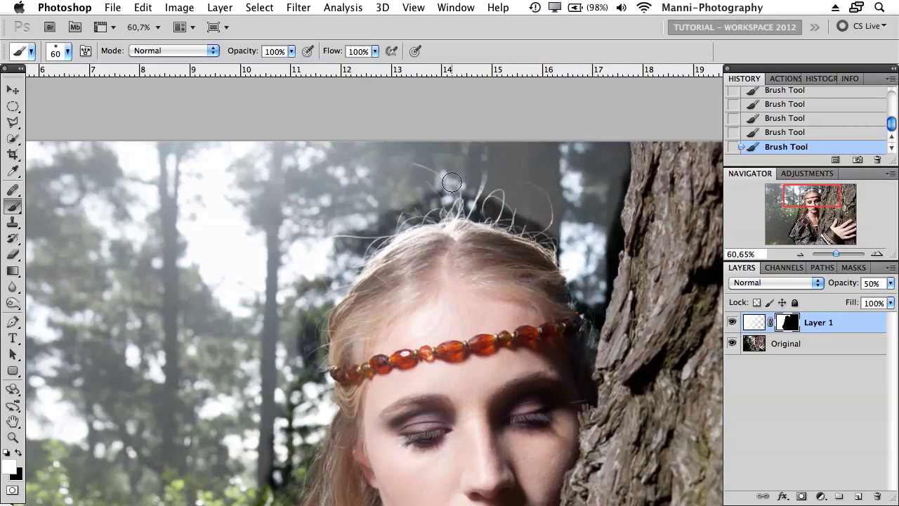
# - Set the mask brush to 200 px and paint white along the sleeve's lower outer edge to bring back the haze
pyautogui.moveTo(309, 333); pyautogui.dragTo(344, 139)
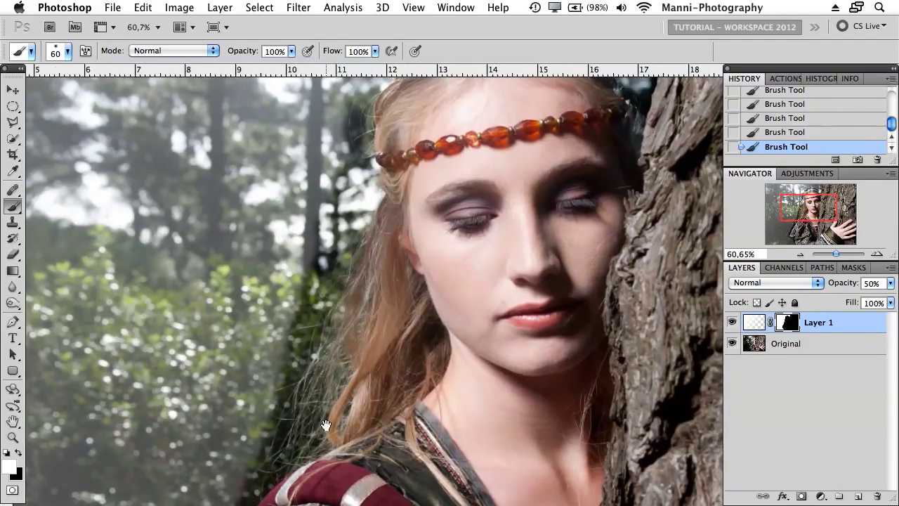
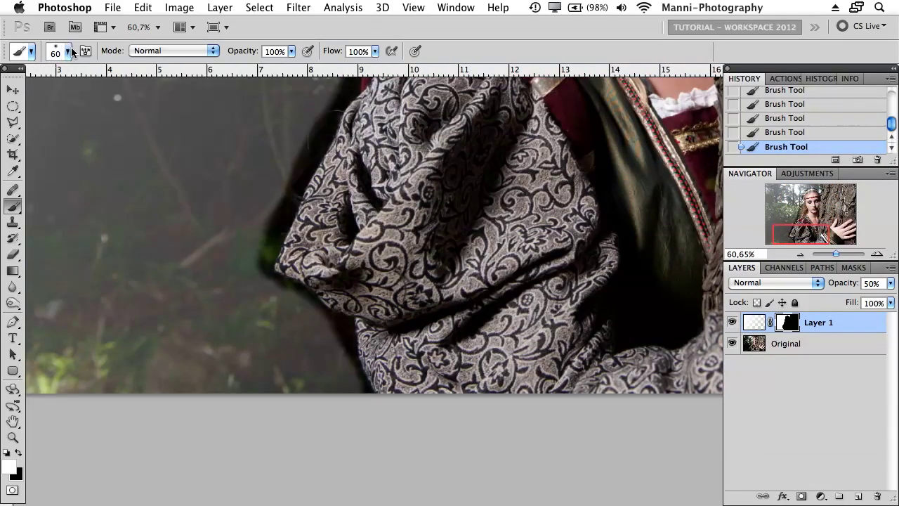
pyautogui.click(70, 52)
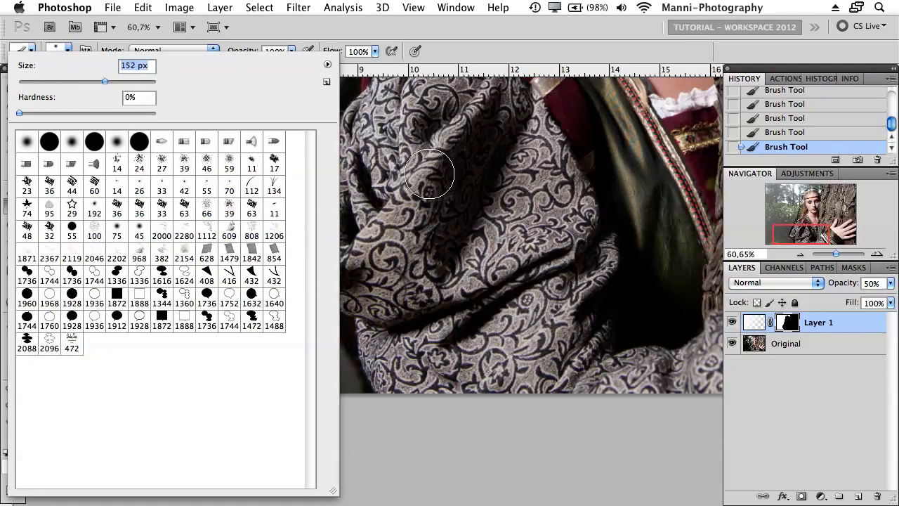
pyautogui.click(411, 477)
pyautogui.press(']')
pyautogui.press(']')
pyautogui.press(']')
pyautogui.press('[')
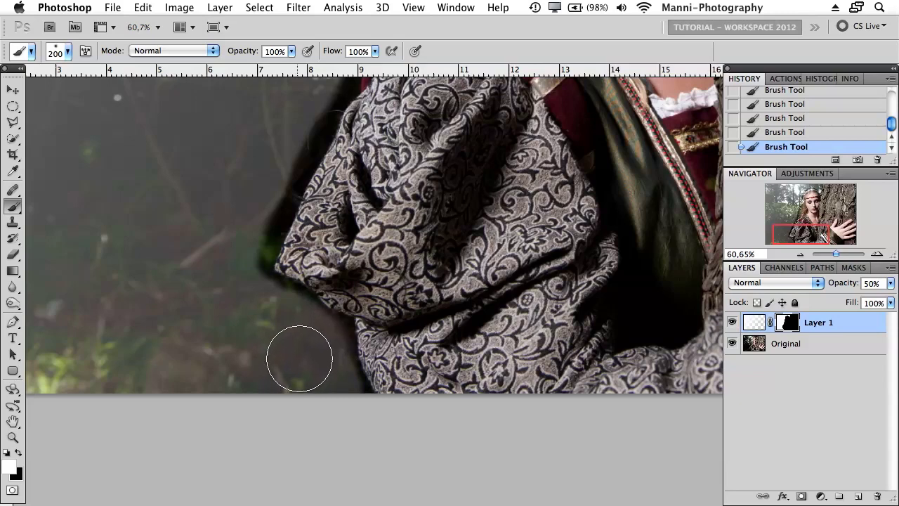
pyautogui.moveTo(328, 398)
pyautogui.mouseDown()
pyautogui.moveTo(285, 326)
pyautogui.moveTo(238, 299)
pyautogui.moveTo(248, 203)
pyautogui.moveTo(270, 149)
pyautogui.moveTo(261, 169)
pyautogui.mouseUp()
# - Paint white on the mask along the upper sleeve and shoulder to extend the haze up to the dress
pyautogui.scroll(3, 261, 170)
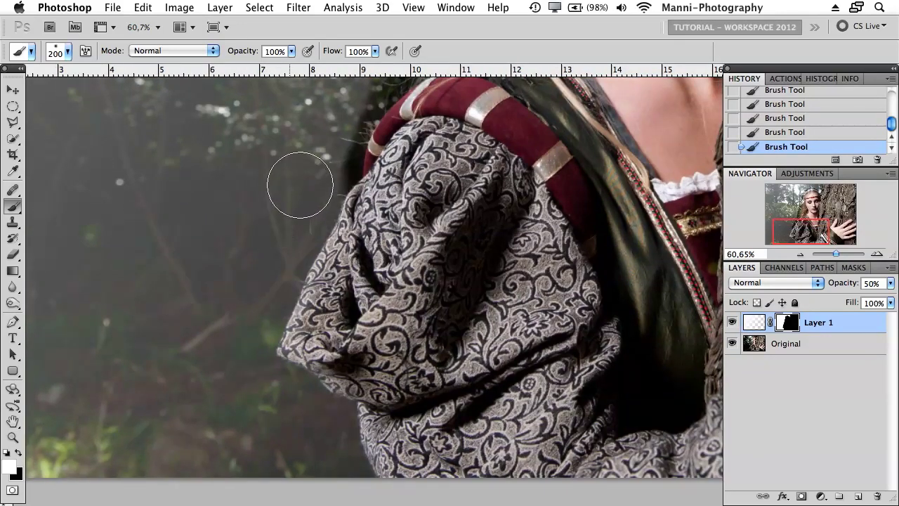
pyautogui.scroll(2, 315, 136)
pyautogui.hscroll(1, 315, 137)
pyautogui.moveTo(316, 183); pyautogui.dragTo(281, 311)
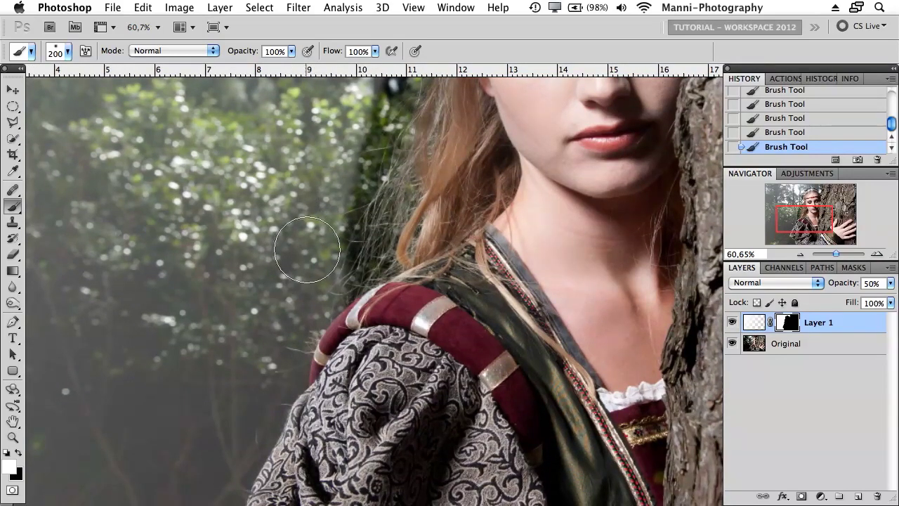
pyautogui.moveTo(322, 194); pyautogui.dragTo(311, 269)
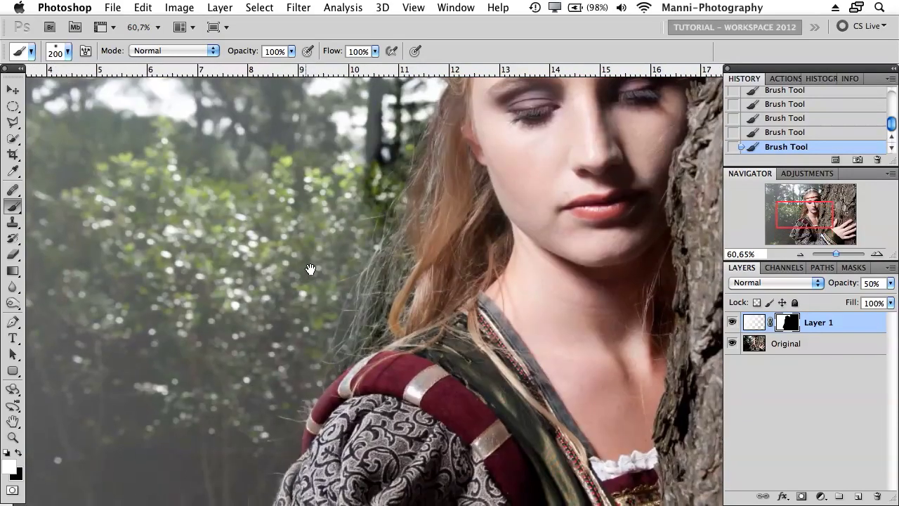
# - Enlarge the mask brush to 400 px and paint white over the foliage and trees beside the woman's long hair
pyautogui.press(']')
pyautogui.press(']')
pyautogui.press(']')
pyautogui.press(']')
pyautogui.press(']')
pyautogui.press(']')
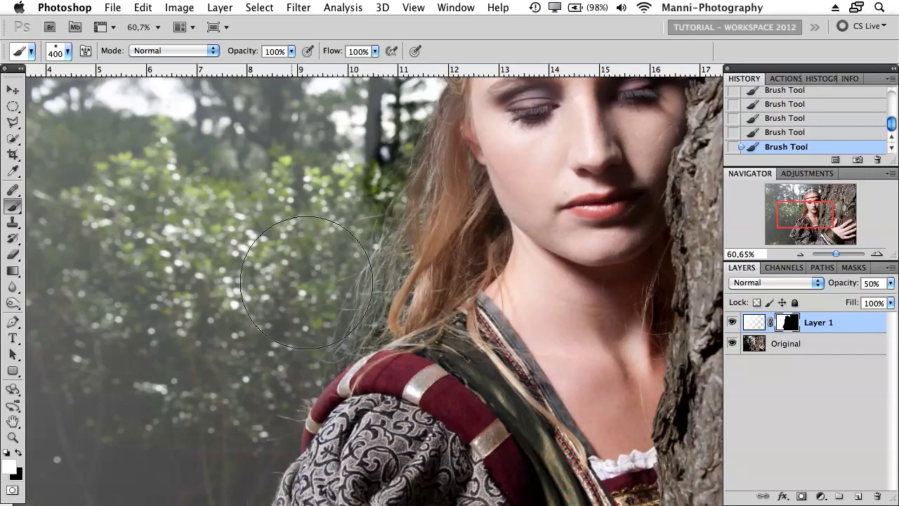
pyautogui.moveTo(305, 176); pyautogui.dragTo(291, 307)
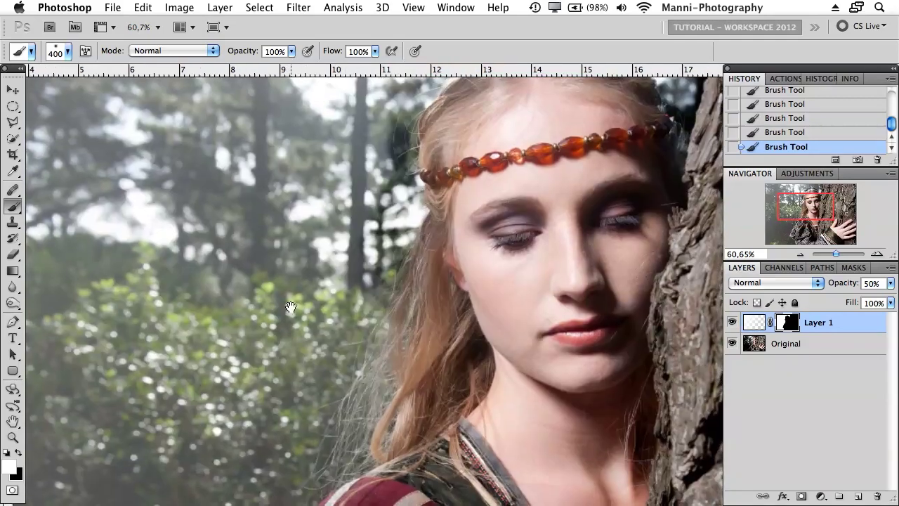
pyautogui.moveTo(306, 208); pyautogui.dragTo(300, 289)
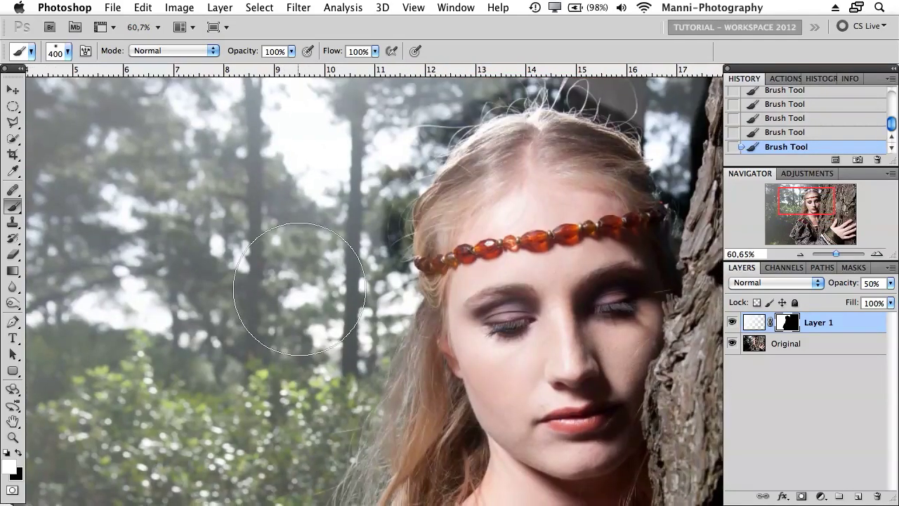
pyautogui.moveTo(297, 255); pyautogui.dragTo(297, 354)
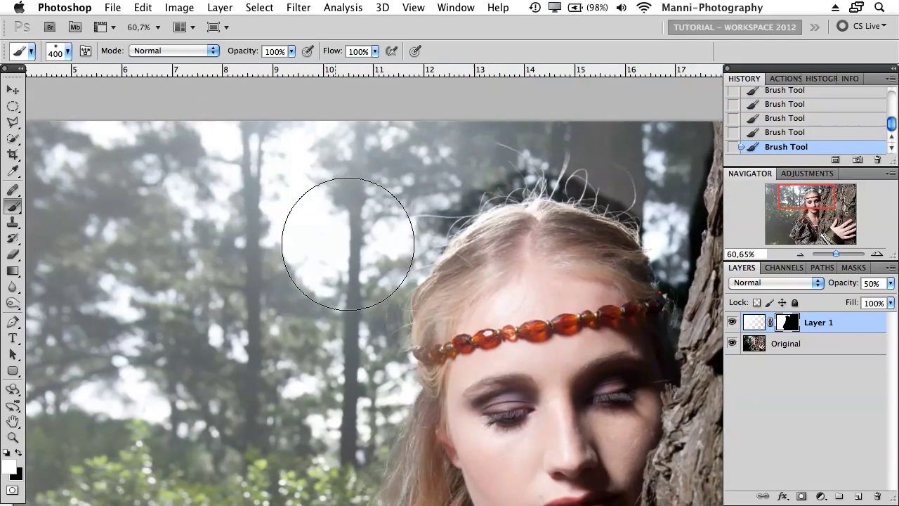
# - Reduce the mask brush to 250 px and paint white over the trees beside and above the woman's hairline
pyautogui.press('[')
pyautogui.press('[')
pyautogui.moveTo(385, 185)
pyautogui.mouseDown()
pyautogui.moveTo(435, 166)
pyautogui.moveTo(515, 112)
pyautogui.moveTo(515, 131)
pyautogui.mouseUp()
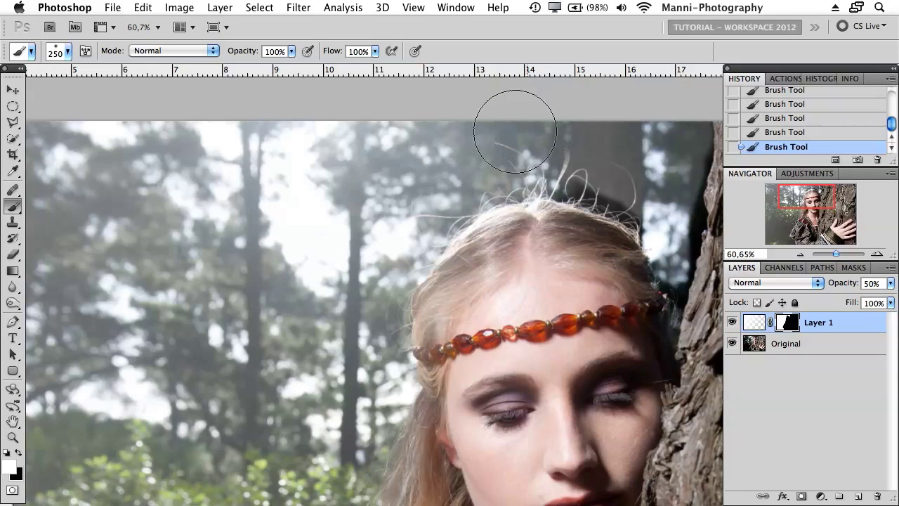
# - Paint white with progressively smaller brushes in the gap between the woman's head and the tree trunk
pyautogui.moveTo(576, 215); pyautogui.dragTo(450, 232)
pyautogui.press('[')
pyautogui.moveTo(483, 164)
pyautogui.mouseDown()
pyautogui.moveTo(456, 164)
pyautogui.moveTo(507, 183)
pyautogui.moveTo(553, 167)
pyautogui.moveTo(555, 189)
pyautogui.moveTo(568, 135)
pyautogui.moveTo(554, 237)
pyautogui.moveTo(548, 230)
pyautogui.moveTo(563, 229)
pyautogui.moveTo(550, 273)
pyautogui.moveTo(537, 283)
pyautogui.moveTo(544, 297)
pyautogui.moveTo(560, 233)
pyautogui.mouseUp()
pyautogui.press('[')
pyautogui.press('[')
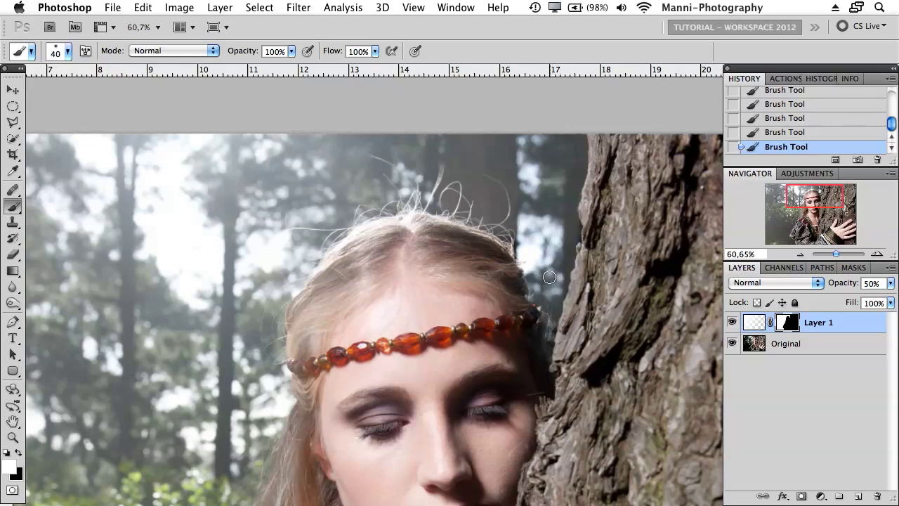
pyautogui.moveTo(531, 256); pyautogui.dragTo(512, 235)
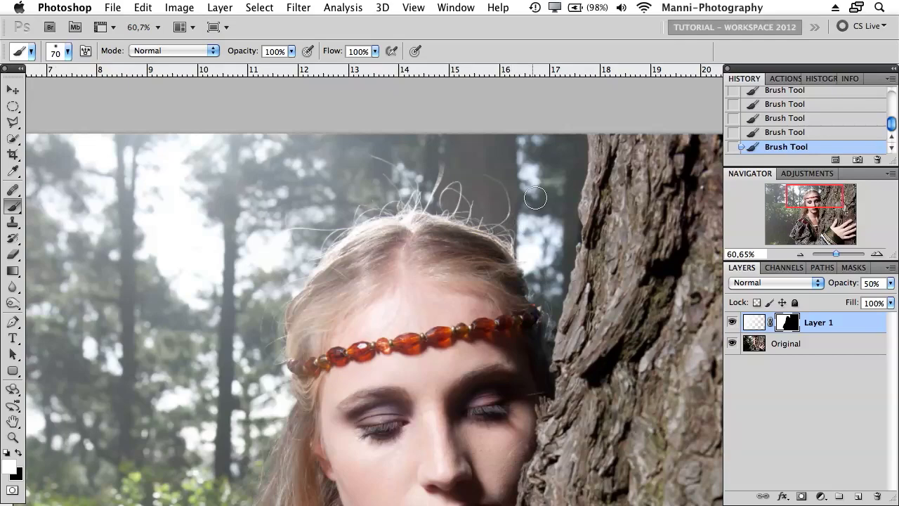
# - Show the whole photo and lower Layer 1's opacity to 37%
pyautogui.moveTo(836, 255); pyautogui.dragTo(831, 254)
pyautogui.moveTo(561, 307); pyautogui.dragTo(542, 316)
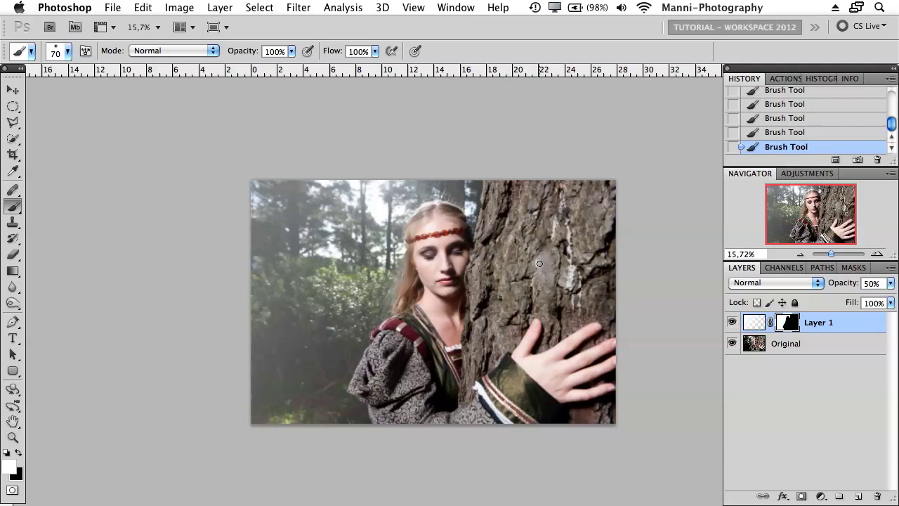
pyautogui.moveTo(851, 283); pyautogui.dragTo(838, 289)
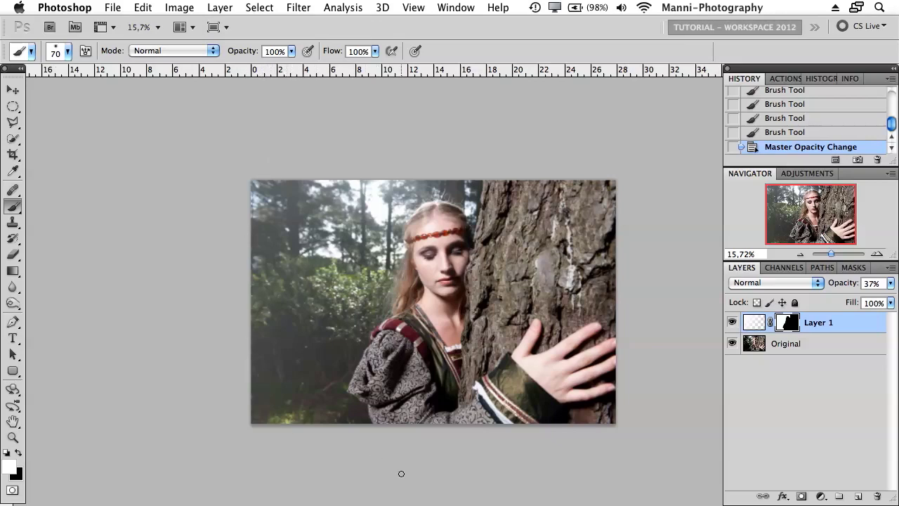
# - Hide Layer 1 and add a new empty layer above it
pyautogui.click(732, 322)
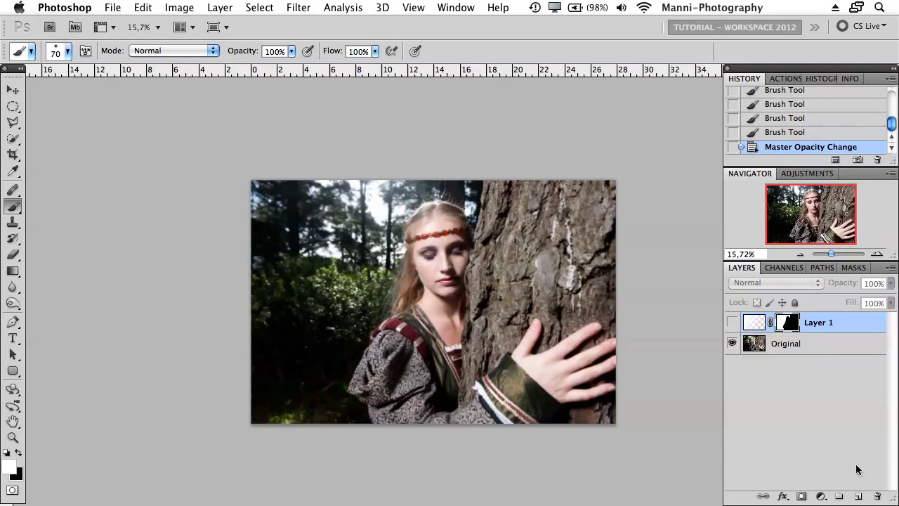
pyautogui.click(858, 496)
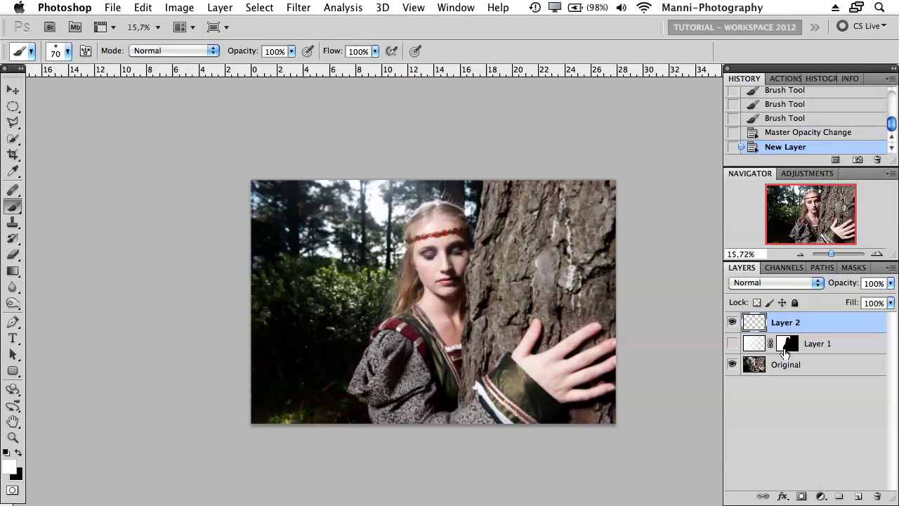
# - Draw a circular Elliptical Marquee selection about 10 ruler units wide and center it around the woman's face and shoulder
pyautogui.click(12, 107)
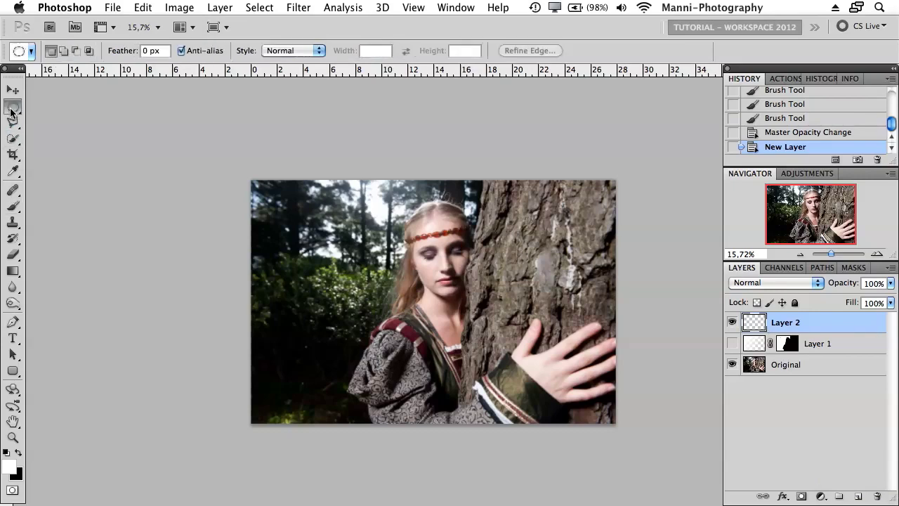
pyautogui.rightClick(13, 107)
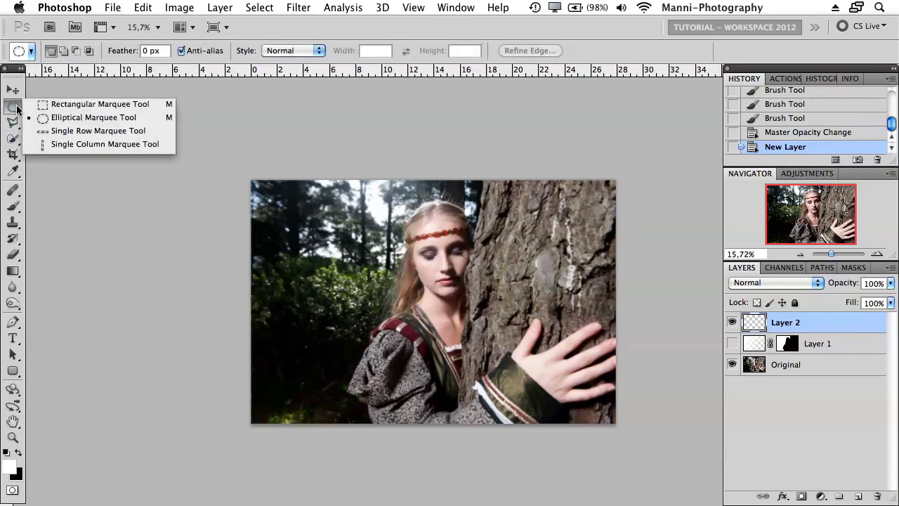
pyautogui.click(74, 119)
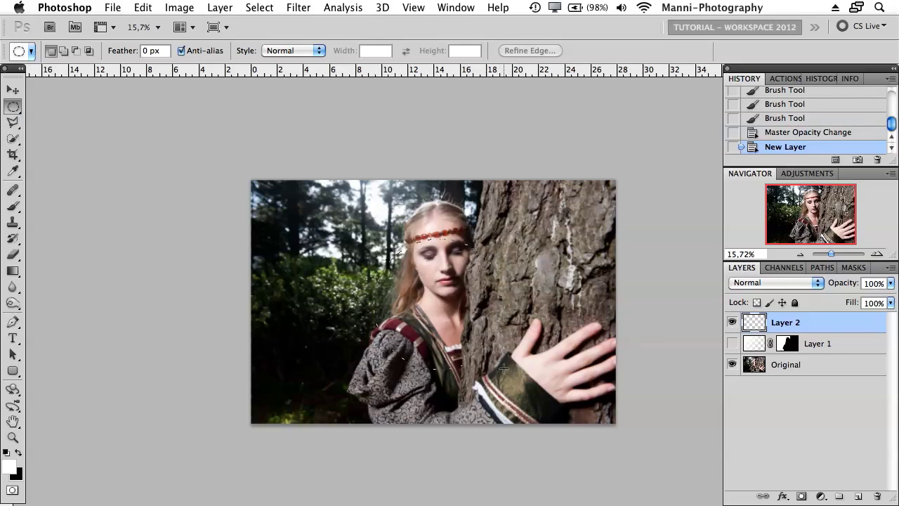
pyautogui.moveTo(501, 366); pyautogui.dragTo(500, 367)
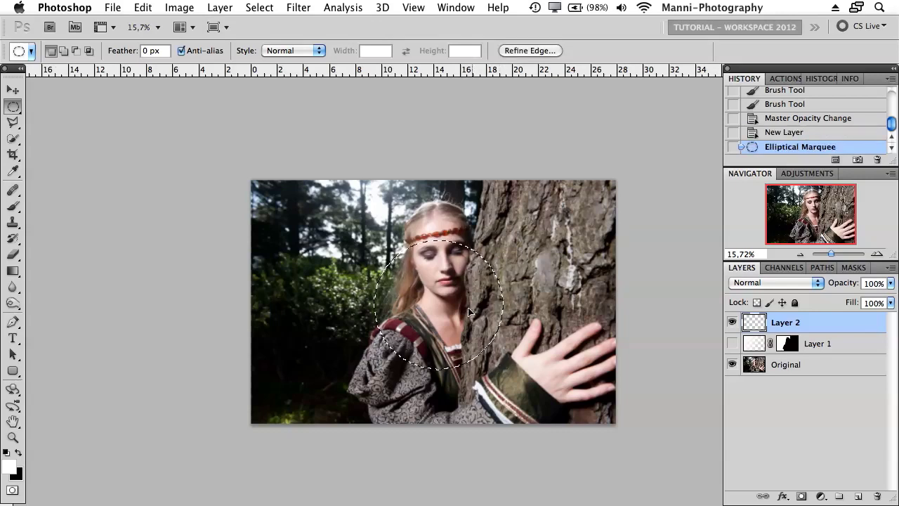
pyautogui.moveTo(450, 297); pyautogui.dragTo(435, 281)
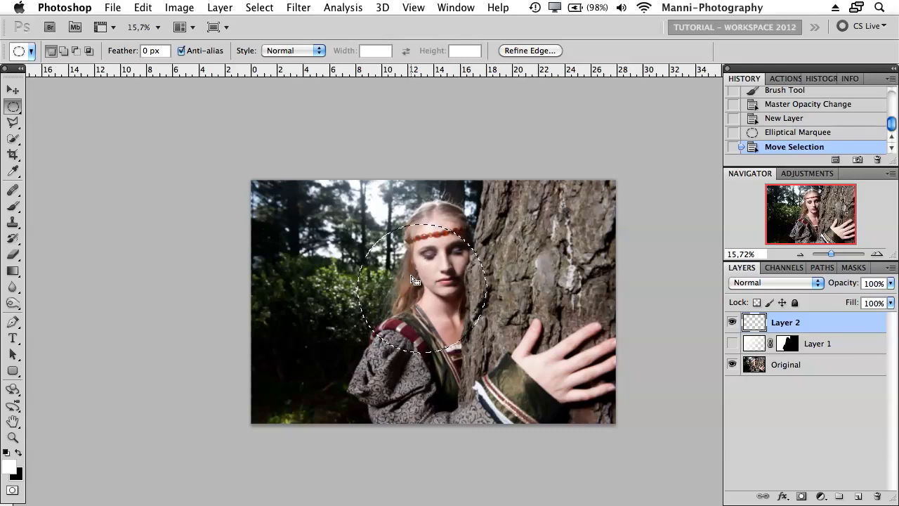
# - Feather the circular selection with a radius of 250 pixels
pyautogui.click(276, 6)
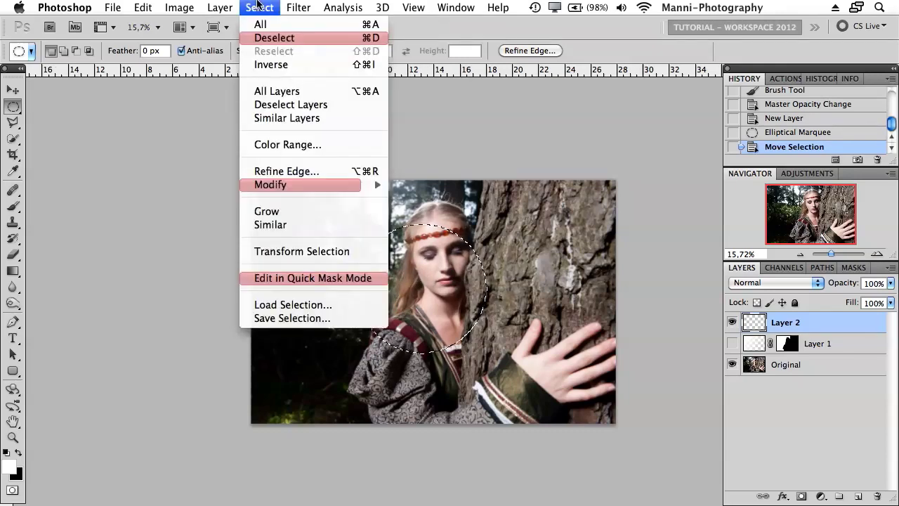
pyautogui.moveTo(337, 185)
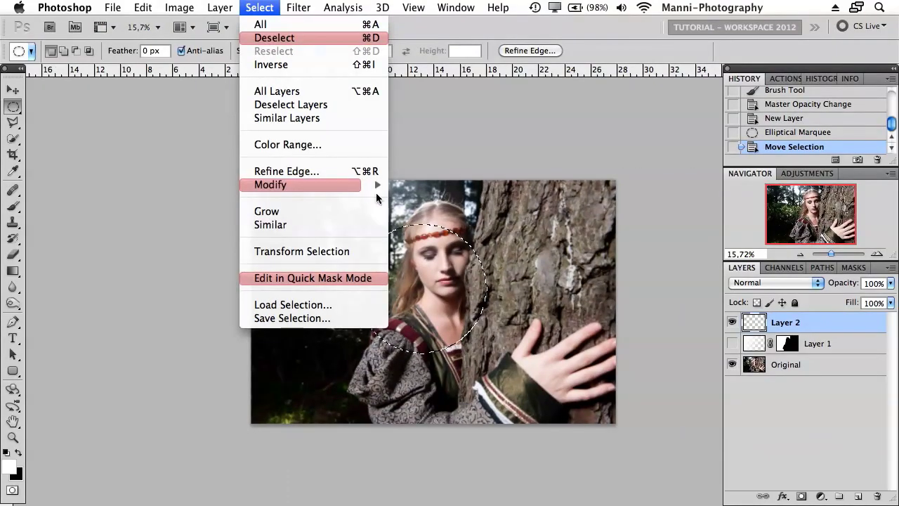
pyautogui.moveTo(372, 185)
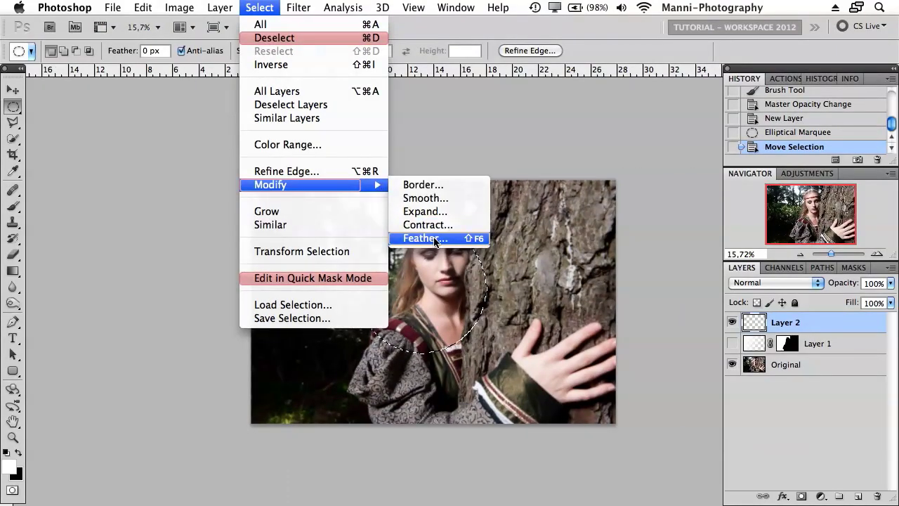
pyautogui.click(436, 239)
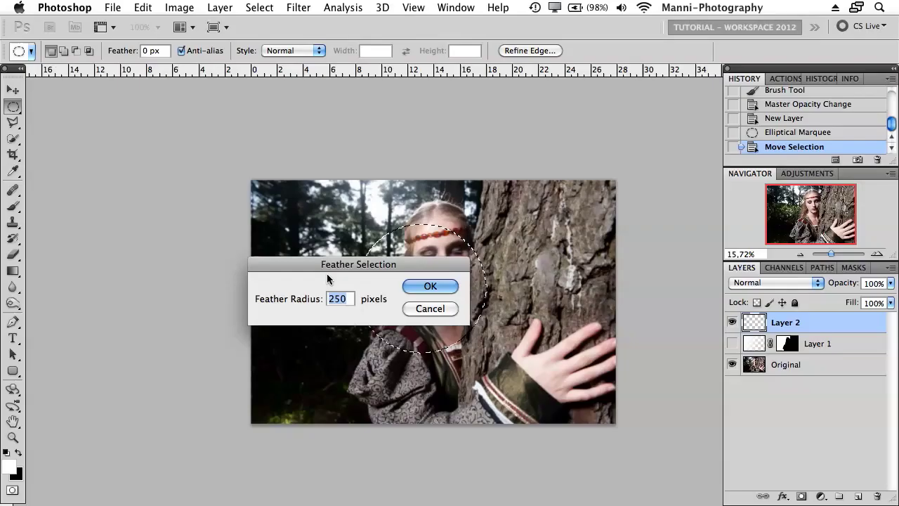
pyautogui.moveTo(326, 265); pyautogui.dragTo(352, 254)
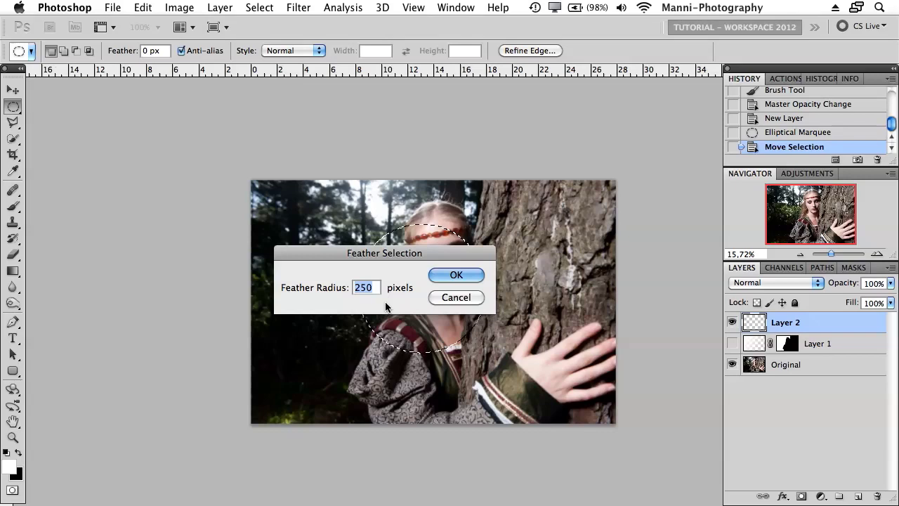
pyautogui.click(456, 275)
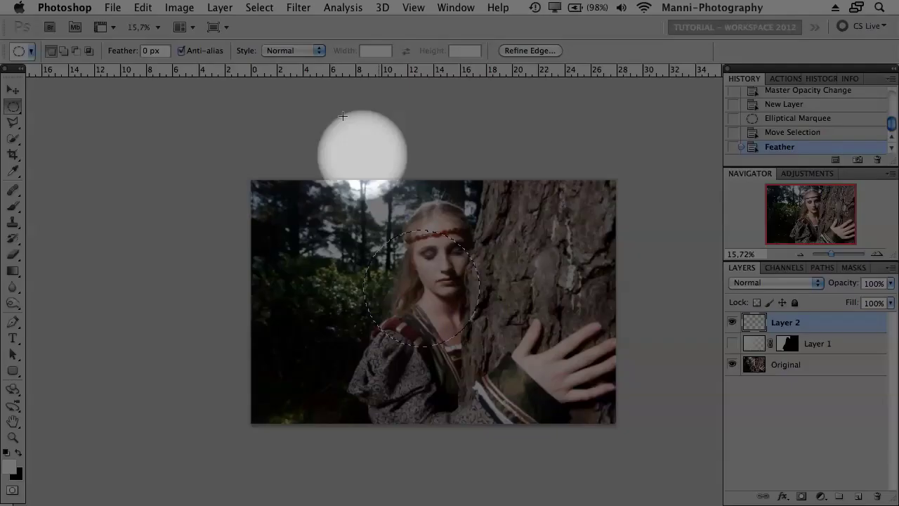
# - Feather the circular selection once more with a radius of 250 pixels
pyautogui.click(276, 7)
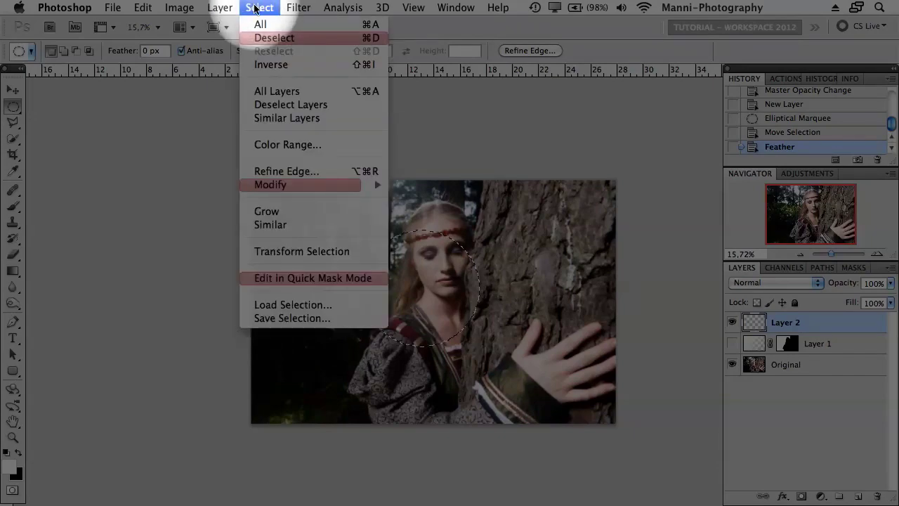
pyautogui.moveTo(282, 184)
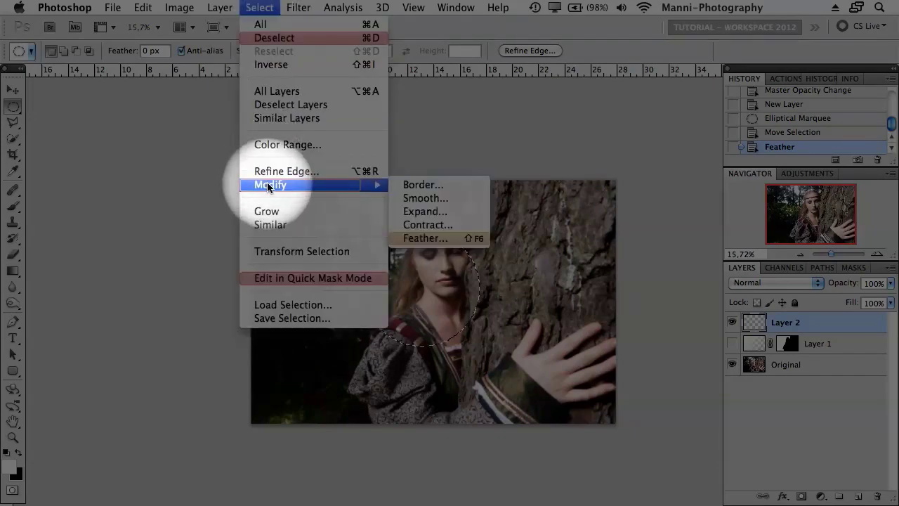
pyautogui.click(411, 236)
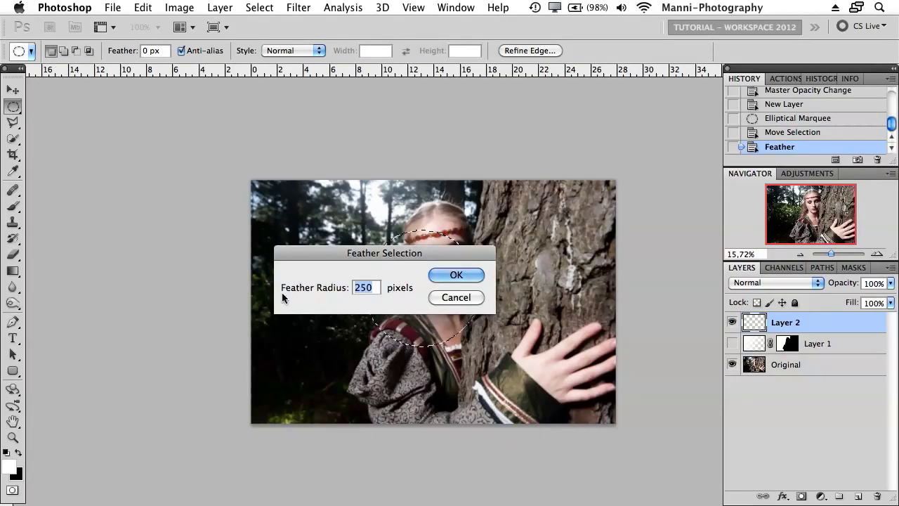
pyautogui.click(457, 275)
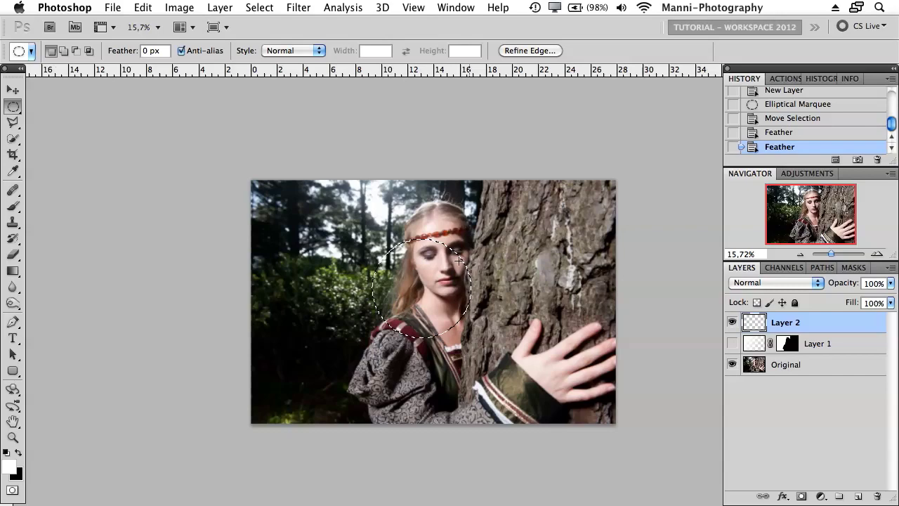
# - Fill the feathered selection on Layer 2 with white in Normal mode at 100% opacity, and deselect it
pyautogui.rightClick(421, 283)
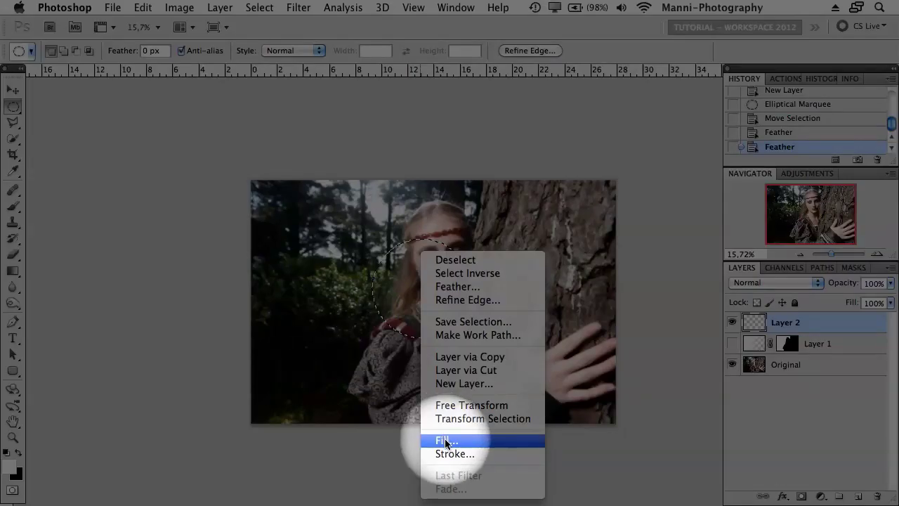
pyautogui.click(445, 442)
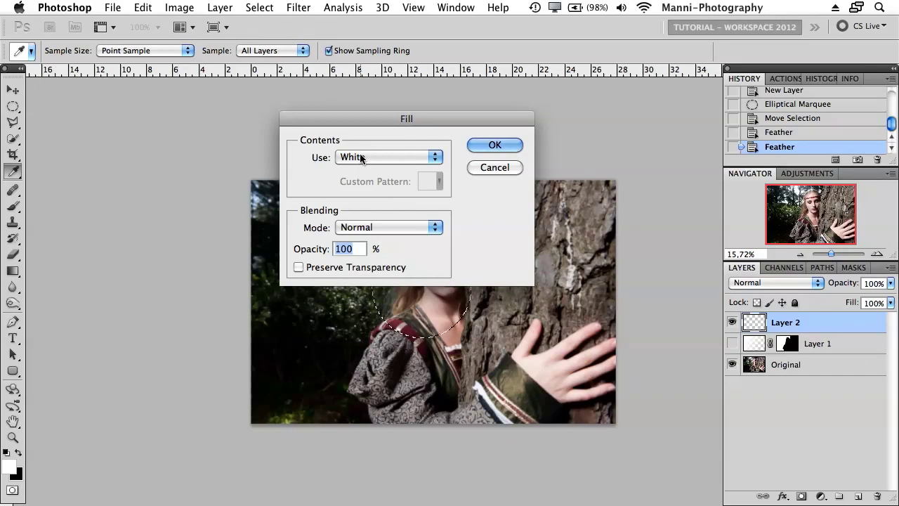
pyautogui.click(360, 157)
pyautogui.click(329, 155)
pyautogui.click(494, 145)
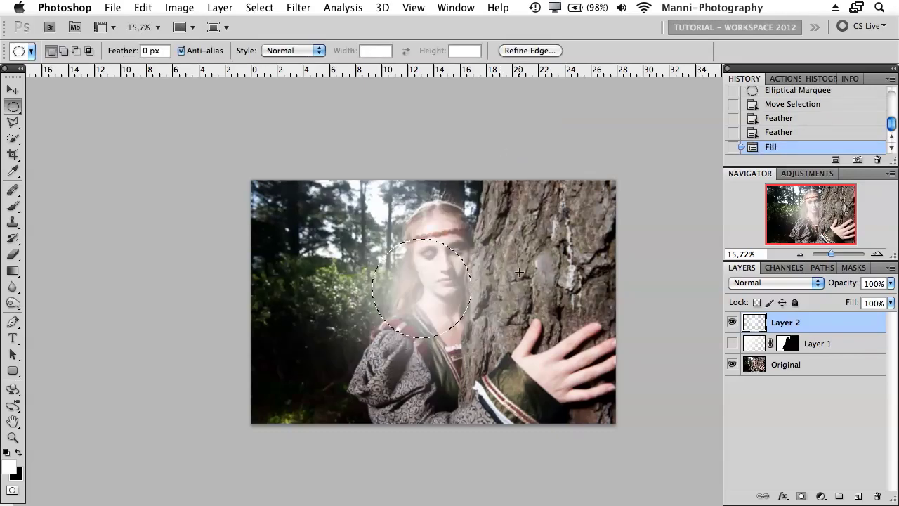
pyautogui.hotkey('ctrl', 'd')
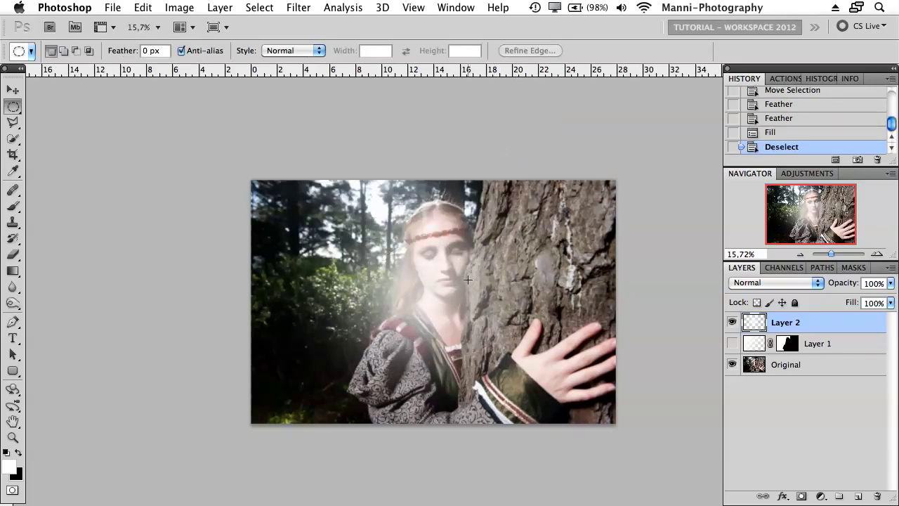
# - Move the white glow off the woman's face onto the forest background beside her
pyautogui.press('v')
pyautogui.moveTo(432, 300); pyautogui.dragTo(379, 298)
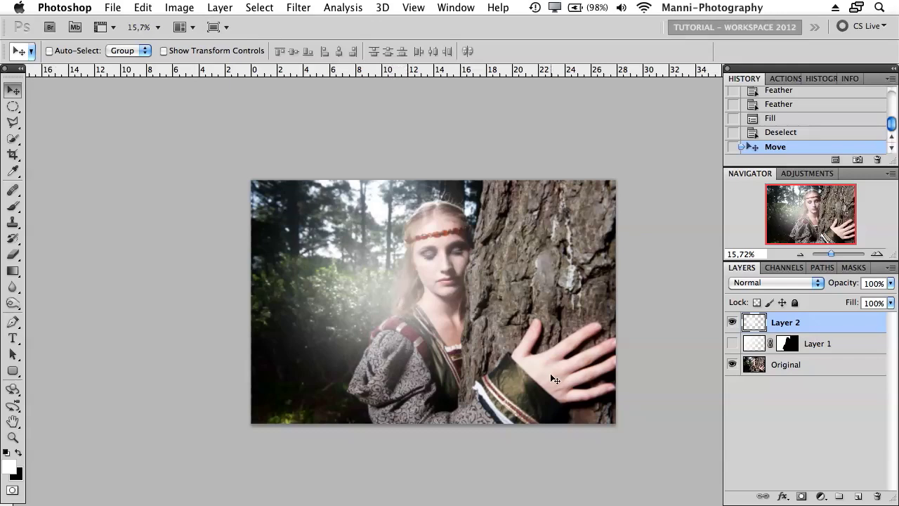
pyautogui.moveTo(385, 294); pyautogui.dragTo(421, 309)
pyautogui.moveTo(413, 276); pyautogui.dragTo(345, 249)
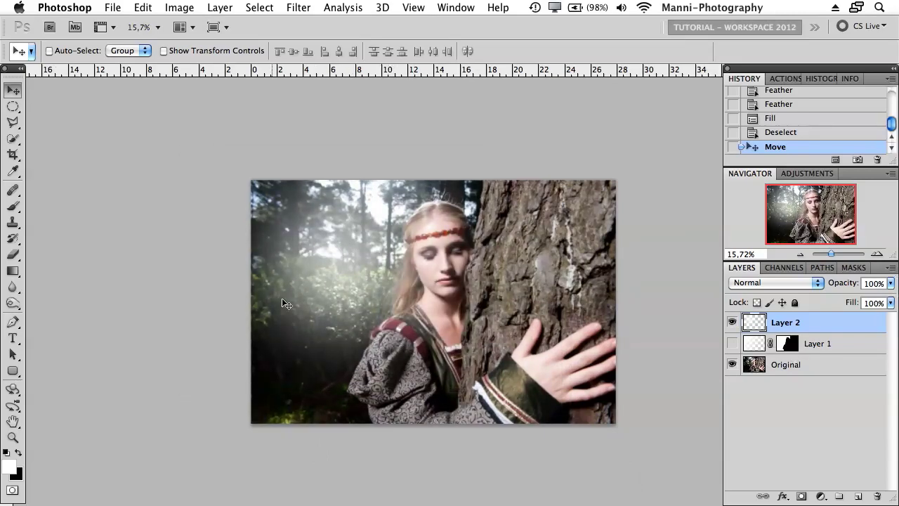
pyautogui.moveTo(349, 275); pyautogui.dragTo(347, 286)
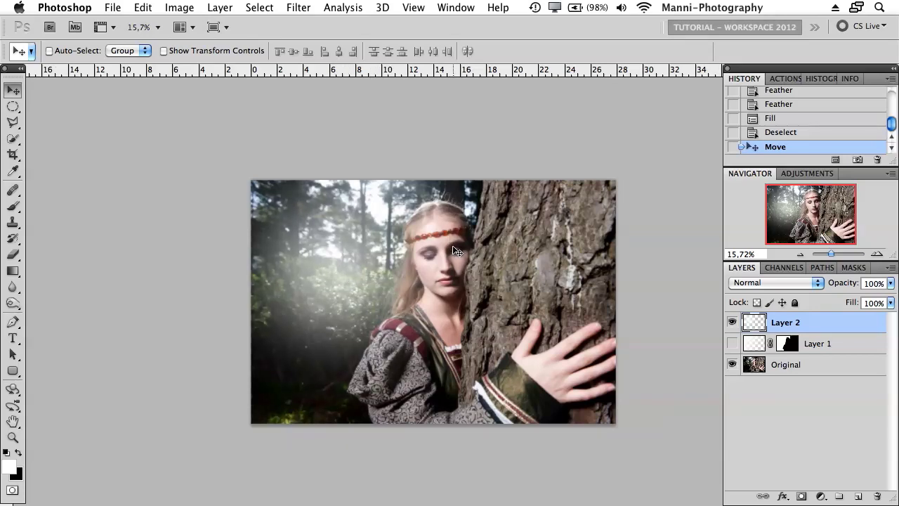
# - Scale the glow up to about 110% with Free Transform and shift it slightly up and away from the woman
pyautogui.hotkey('ctrl', 't')
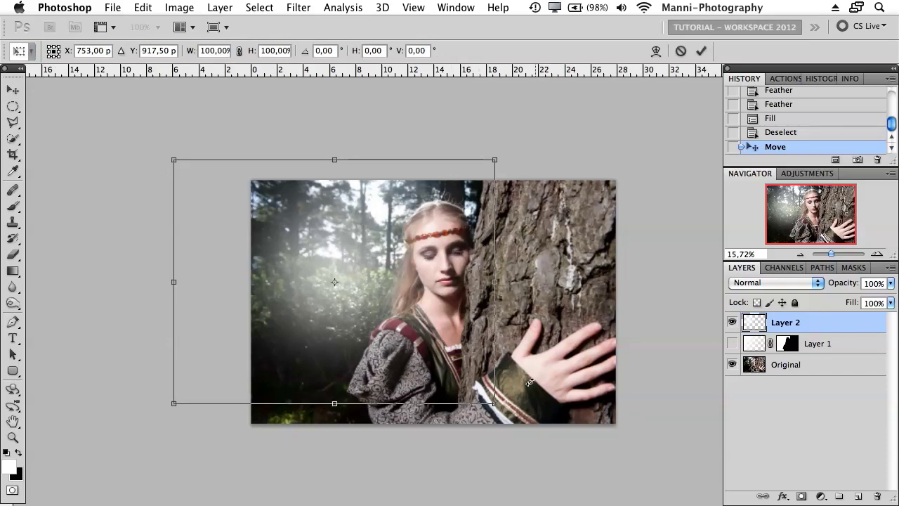
pyautogui.moveTo(492, 403); pyautogui.dragTo(523, 411)
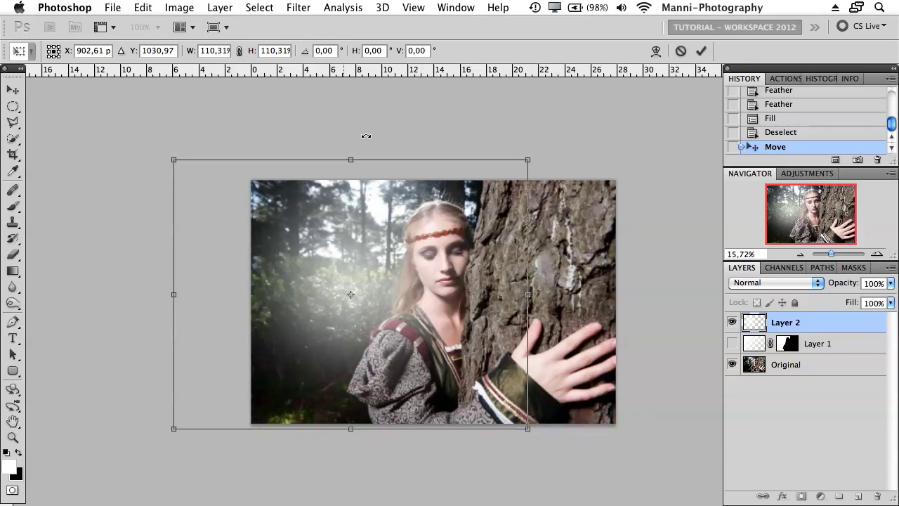
pyautogui.click(702, 50)
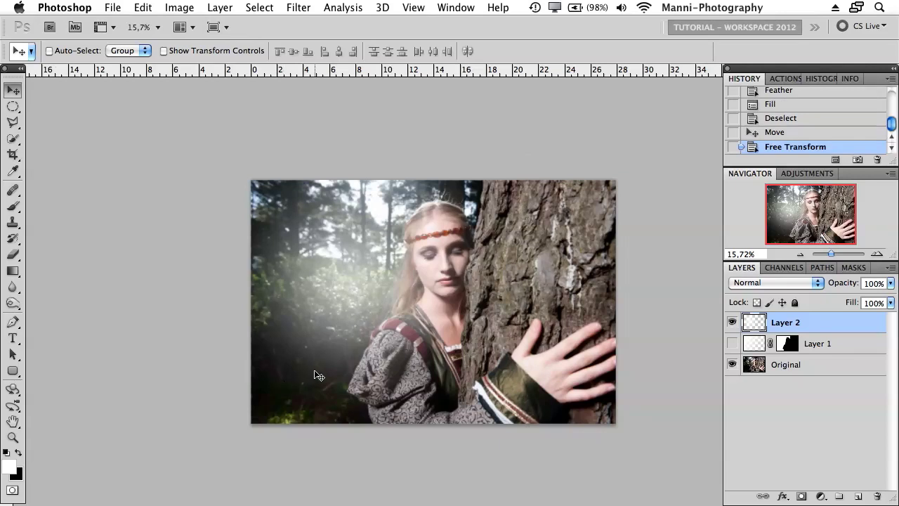
pyautogui.moveTo(384, 304); pyautogui.dragTo(369, 292)
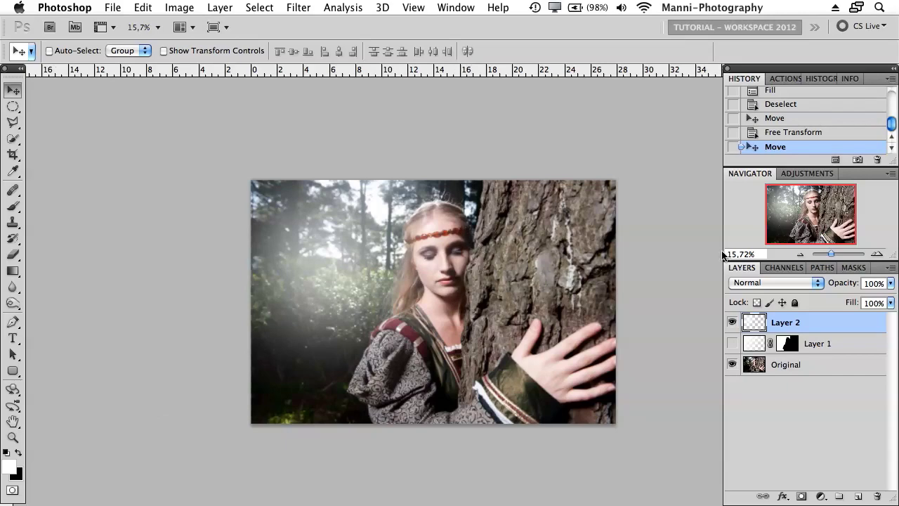
# - Add a layer mask to Layer 2
pyautogui.moveTo(831, 254); pyautogui.dragTo(831, 255)
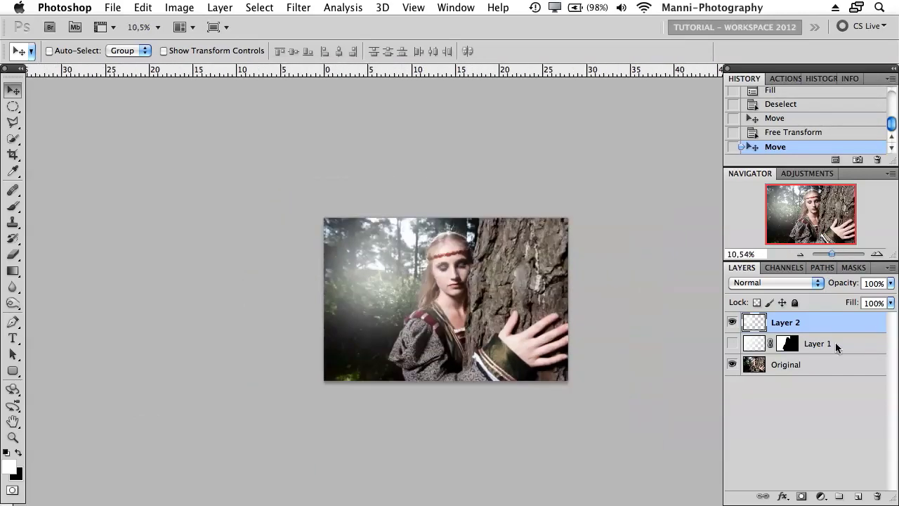
pyautogui.moveTo(832, 253); pyautogui.dragTo(833, 253)
pyautogui.click(802, 497)
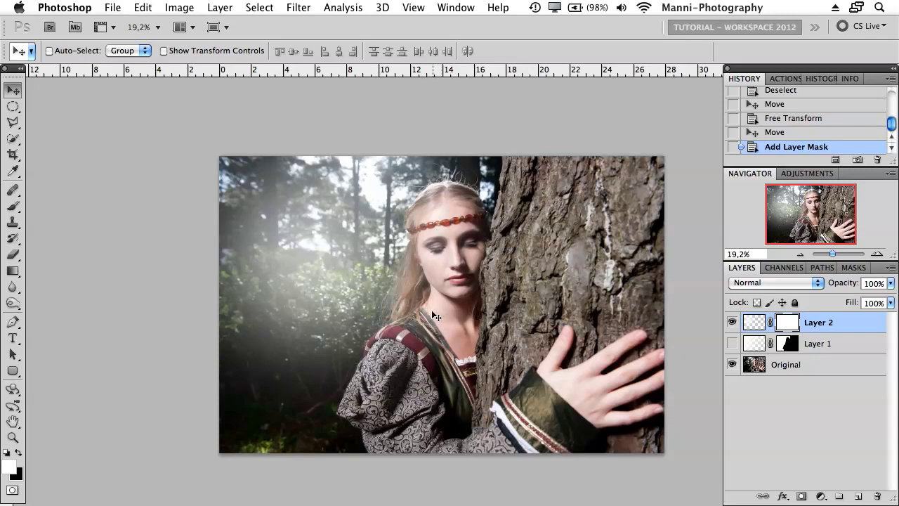
# - Set up the Brush tool with black as the foreground color and a size of 300 px
pyautogui.press('b')
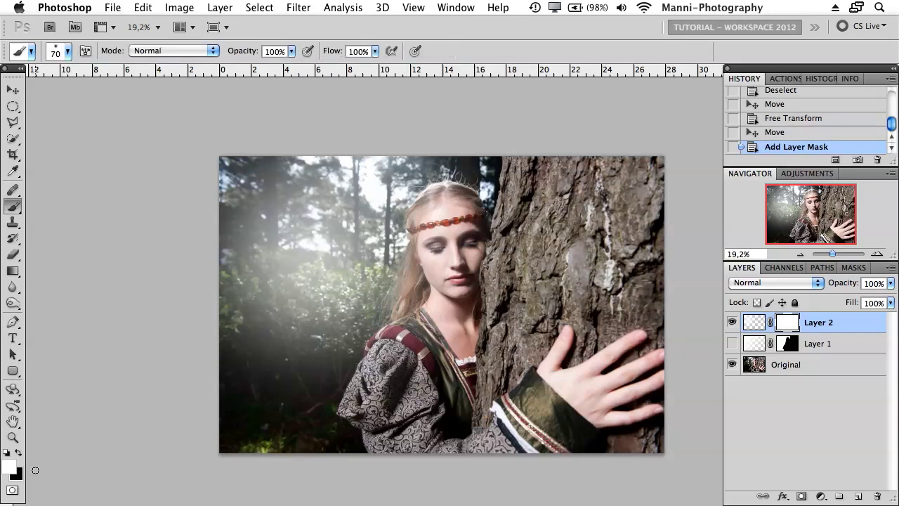
pyautogui.press('x')
pyautogui.press(']')
pyautogui.press(']')
pyautogui.press(']')
pyautogui.press(']')
pyautogui.press(']')
pyautogui.press(']')
pyautogui.press(']')
pyautogui.press(']')
pyautogui.press(']')
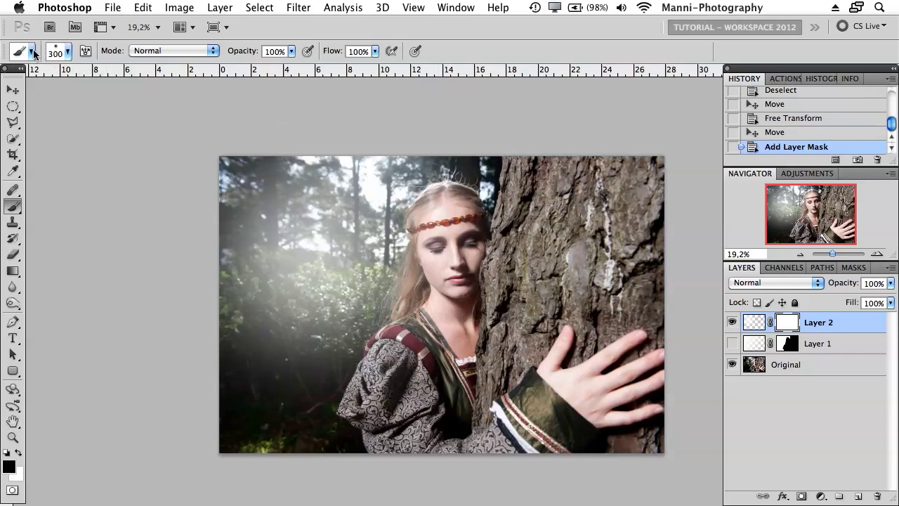
# - Set the brush to 30% hardness and 400 px, and paint black on Layer 2's mask over the woman's face
pyautogui.click(67, 51)
pyautogui.moveTo(22, 114); pyautogui.dragTo(59, 129)
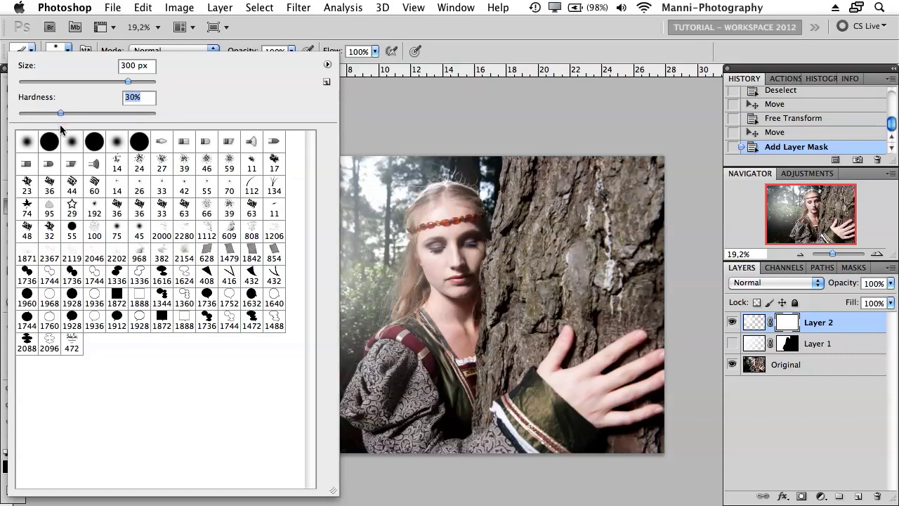
pyautogui.click(548, 186)
pyautogui.press(']')
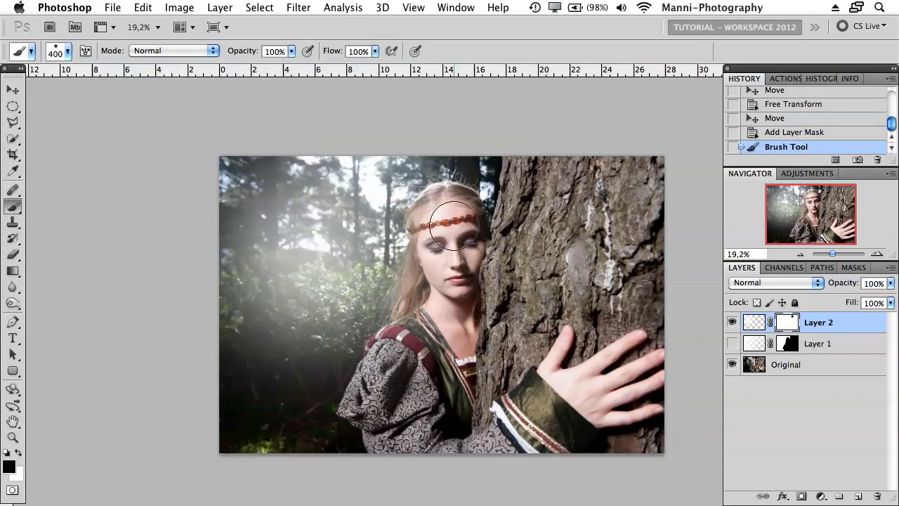
pyautogui.moveTo(465, 226)
pyautogui.mouseDown()
pyautogui.moveTo(444, 226)
pyautogui.moveTo(443, 271)
pyautogui.moveTo(450, 266)
pyautogui.moveTo(434, 345)
pyautogui.moveTo(415, 347)
pyautogui.moveTo(414, 367)
pyautogui.moveTo(457, 397)
pyautogui.moveTo(460, 320)
pyautogui.moveTo(446, 223)
pyautogui.moveTo(484, 264)
pyautogui.mouseUp()
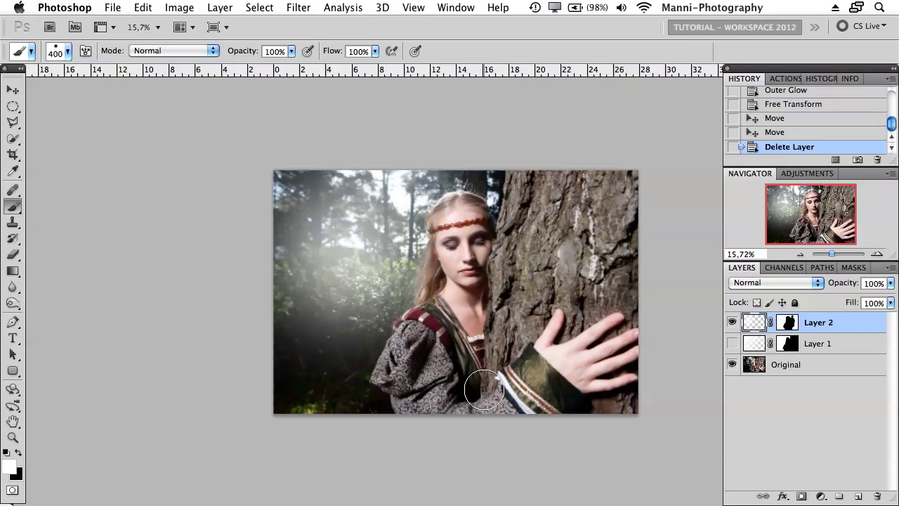
# - Compare the haze and glow effects by toggling the visibility of Layer 1 and Layer 2, leaving only the glow layer shown over the photo
pyautogui.click(732, 322)
pyautogui.click(733, 344)
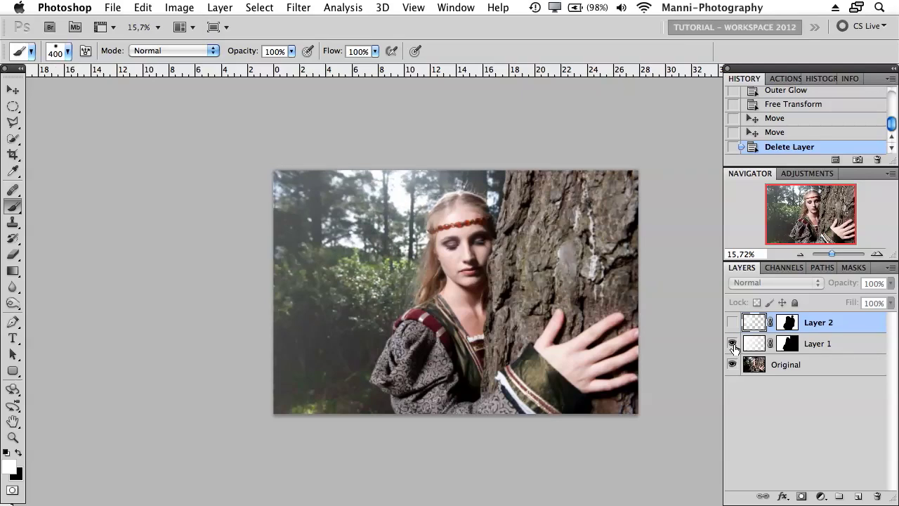
pyautogui.click(733, 322)
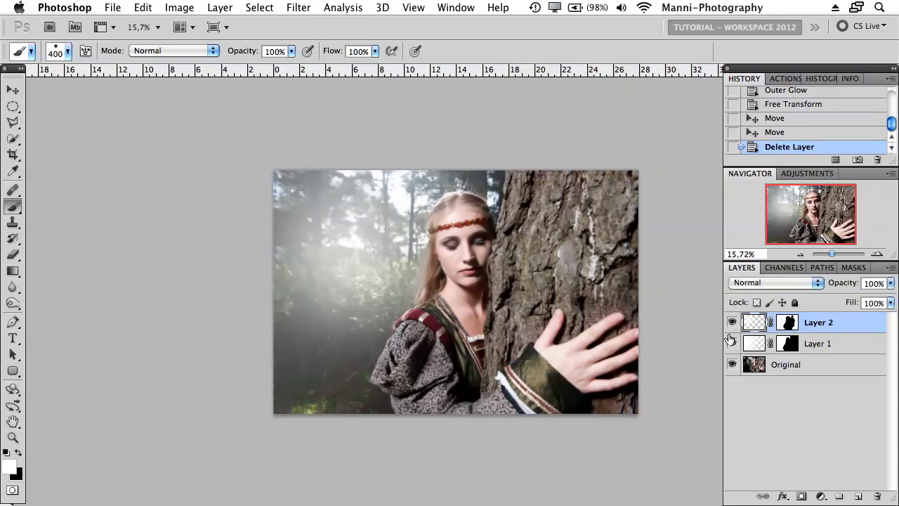
pyautogui.click(732, 344)
pyautogui.click(733, 344)
pyautogui.moveTo(833, 254); pyautogui.dragTo(834, 257)
pyautogui.click(732, 343)
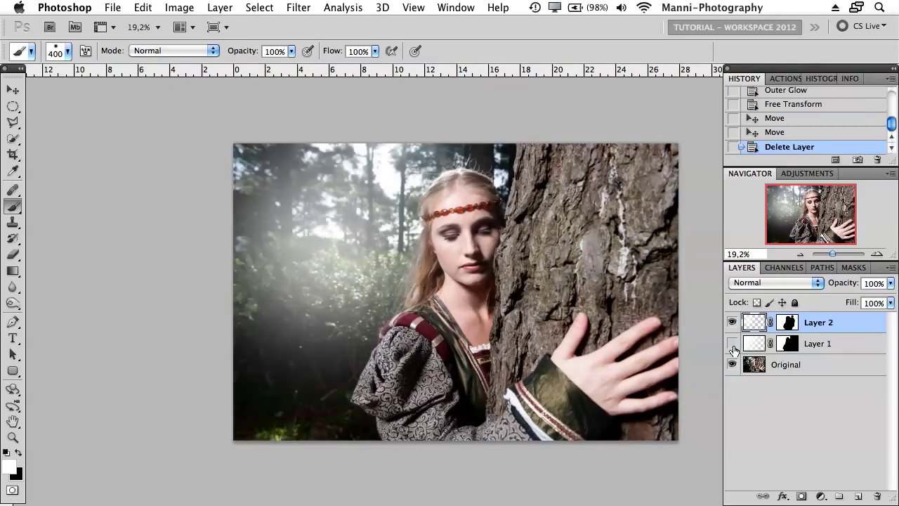